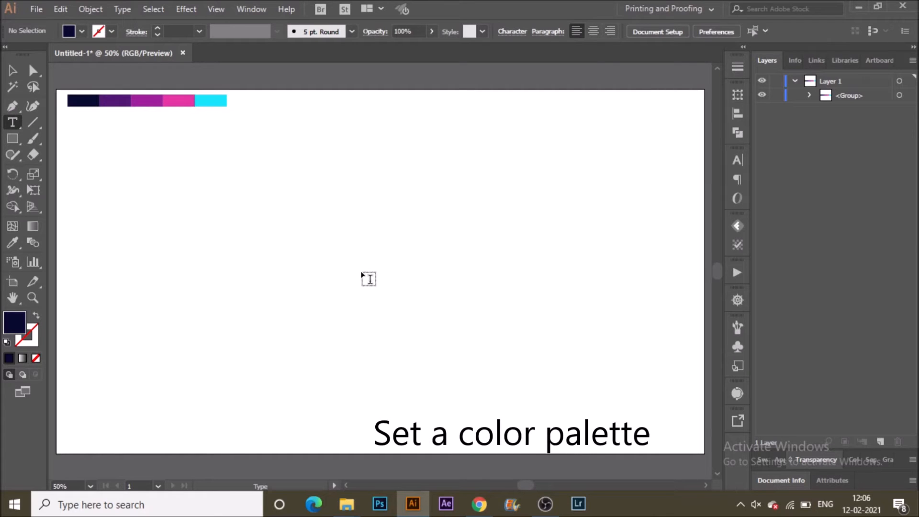
Add a point text object reading "RETRO LOVE", with a double space between the words, in the middle of the artboard
{"action": "left_click", "coordinate": [372, 285]}
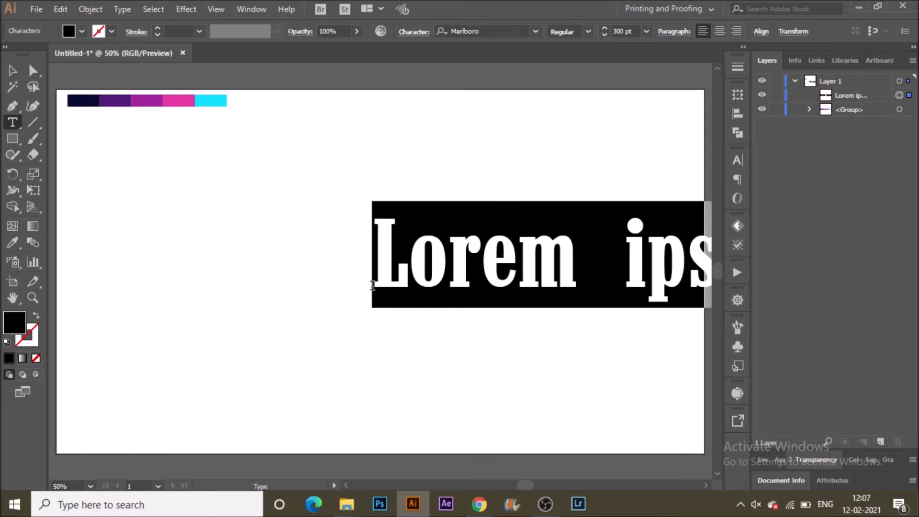
{"action": "type", "text": "R"}
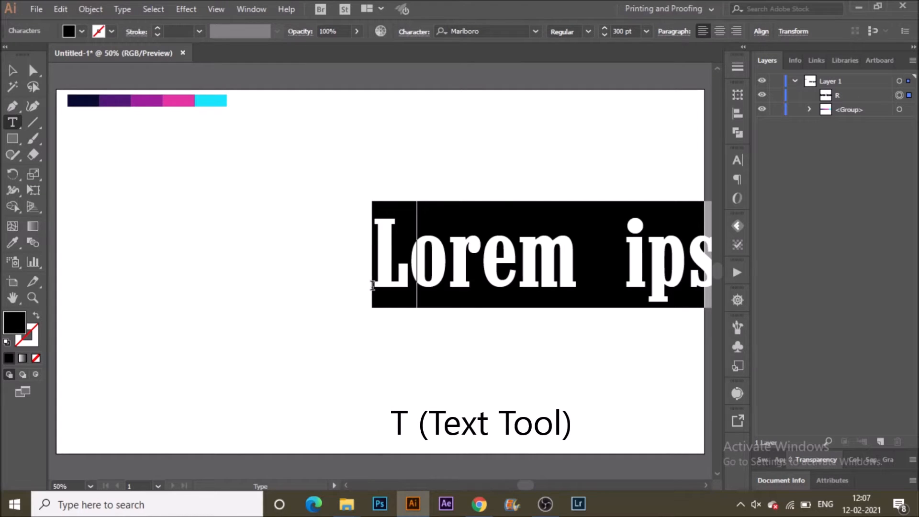
{"action": "type", "text": "ETRO  L"}
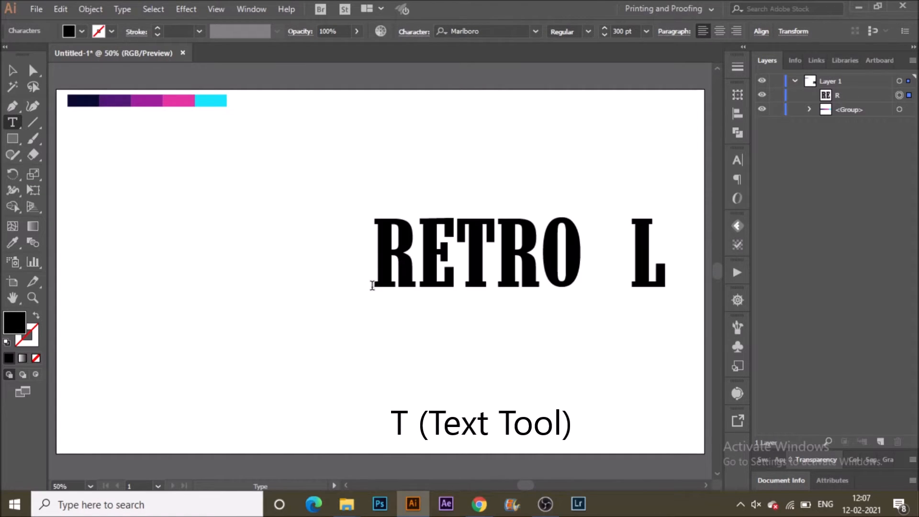
{"action": "type", "text": "OVE"}
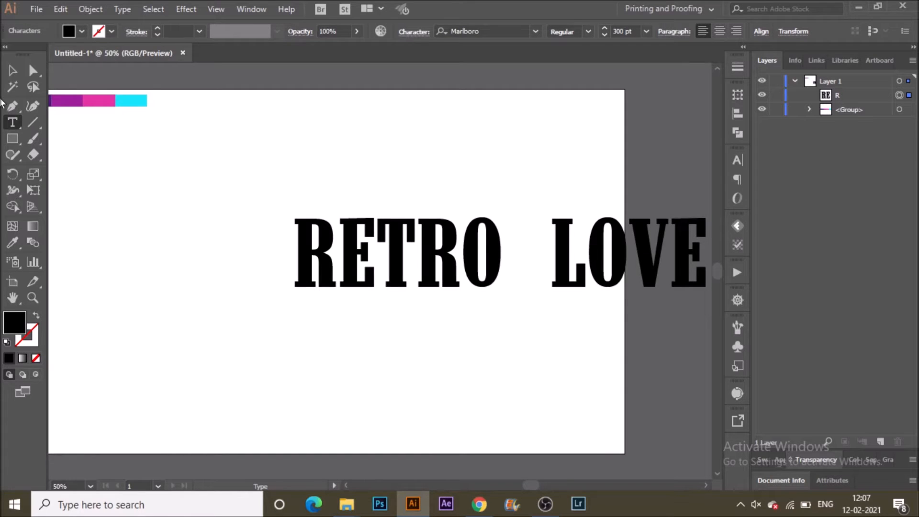
{"action": "left_click", "coordinate": [12, 71]}
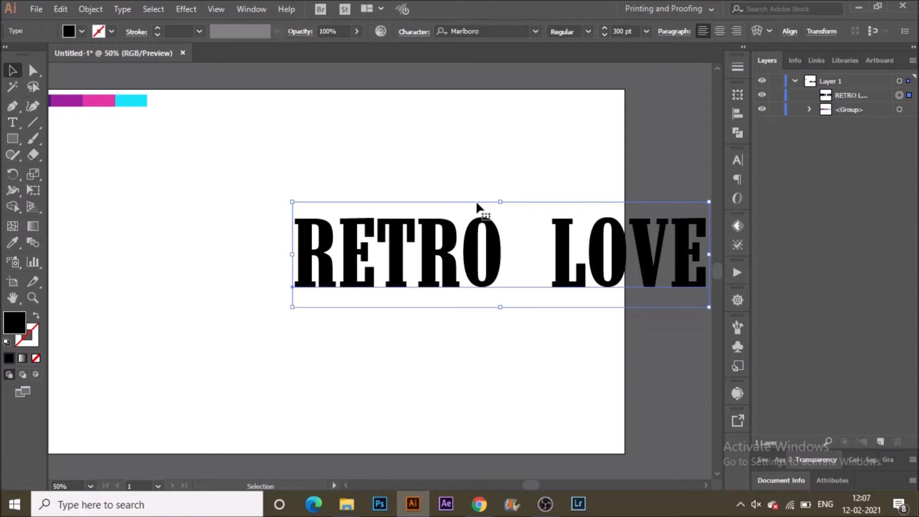
Align the RETRO LOVE text to the horizontal and vertical center of the artboard
{"action": "left_click", "coordinate": [788, 33]}
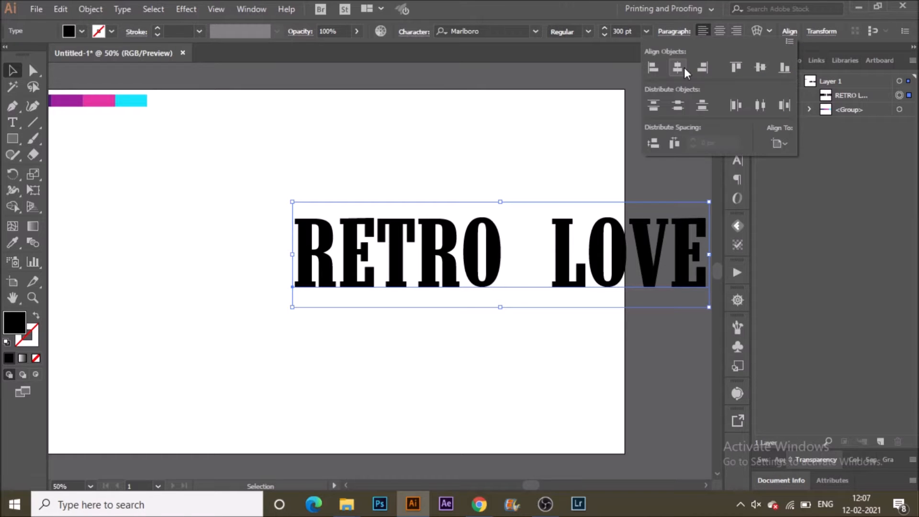
{"action": "left_click", "coordinate": [684, 68]}
{"action": "left_click", "coordinate": [763, 73]}
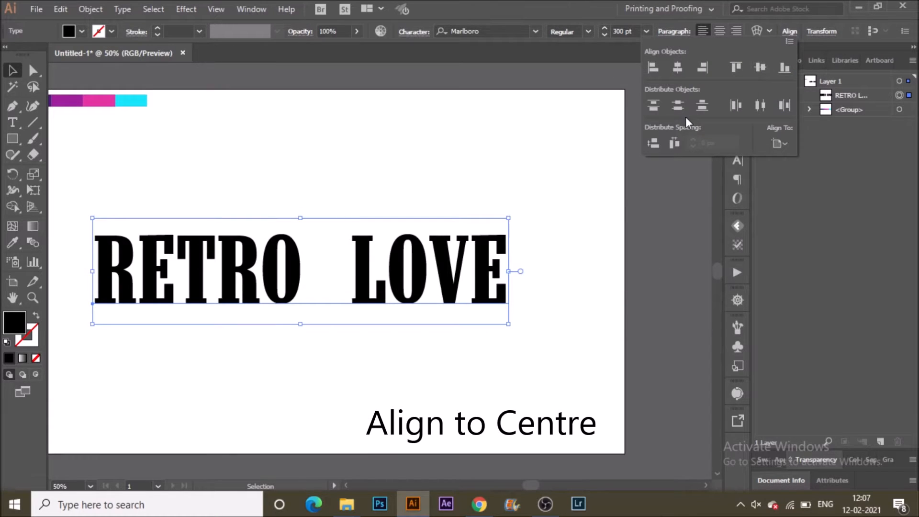
{"action": "left_click", "coordinate": [347, 239]}
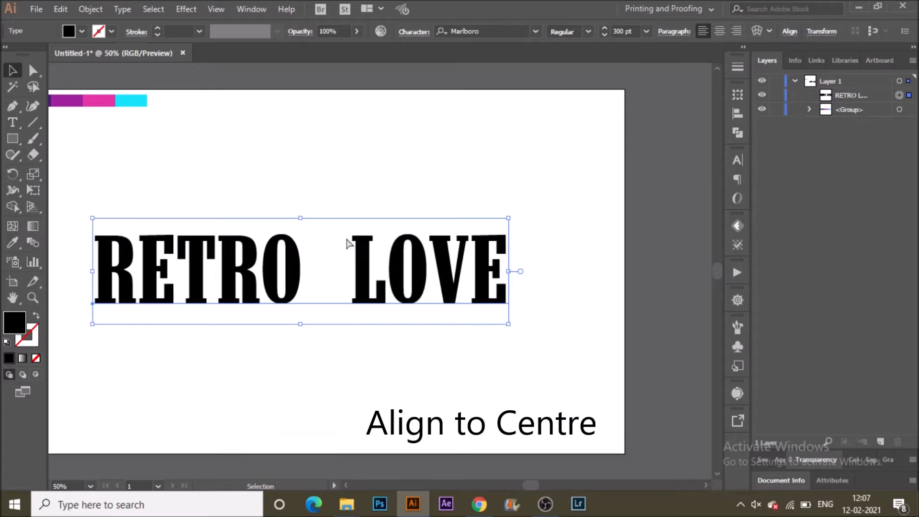
Recolor the RETRO LOVE text white by sampling the blank artboard with the Eyedropper, and deselect it
{"action": "scroll", "coordinate": [364, 218], "scroll_direction": "left", "scroll_amount": 3}
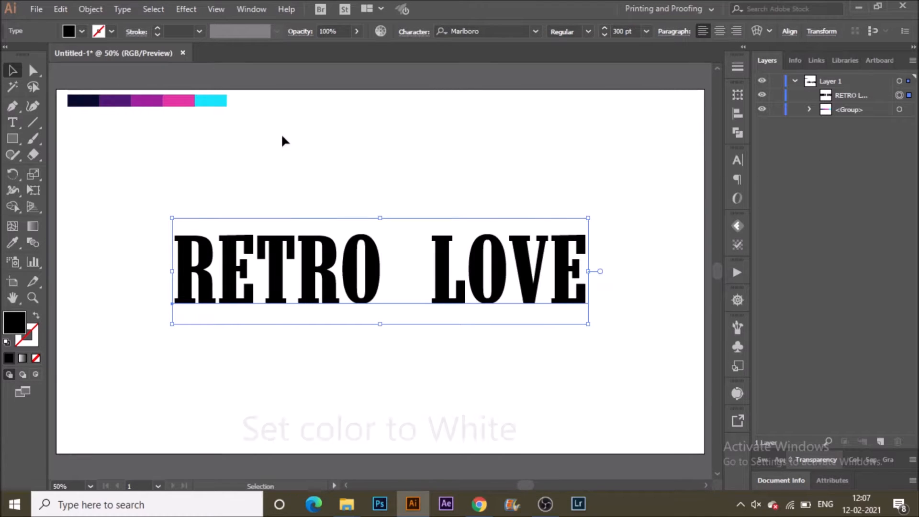
{"action": "key", "text": "i"}
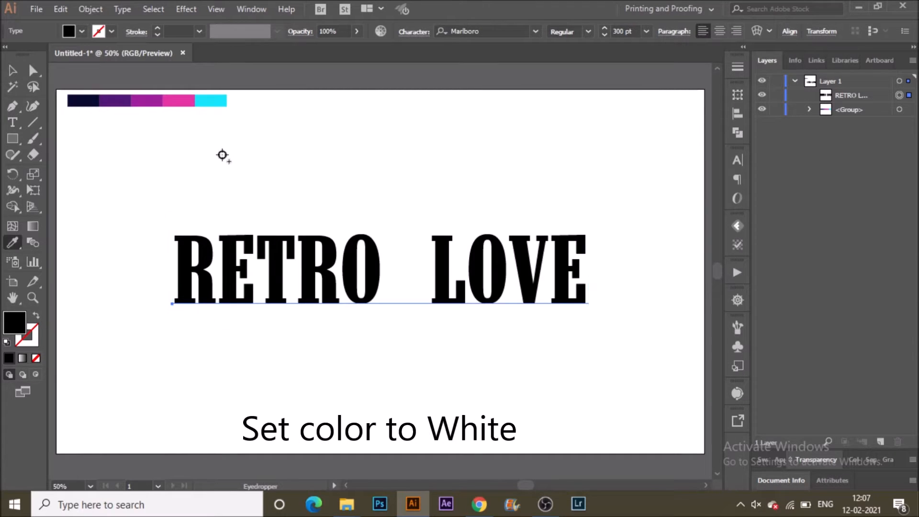
{"action": "left_click", "coordinate": [223, 154]}
{"action": "key", "text": "v"}
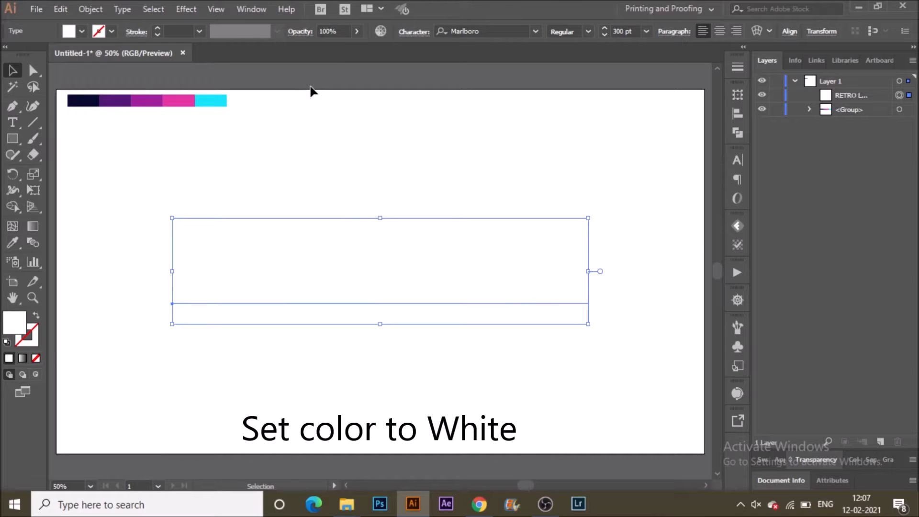
{"action": "left_click", "coordinate": [220, 77]}
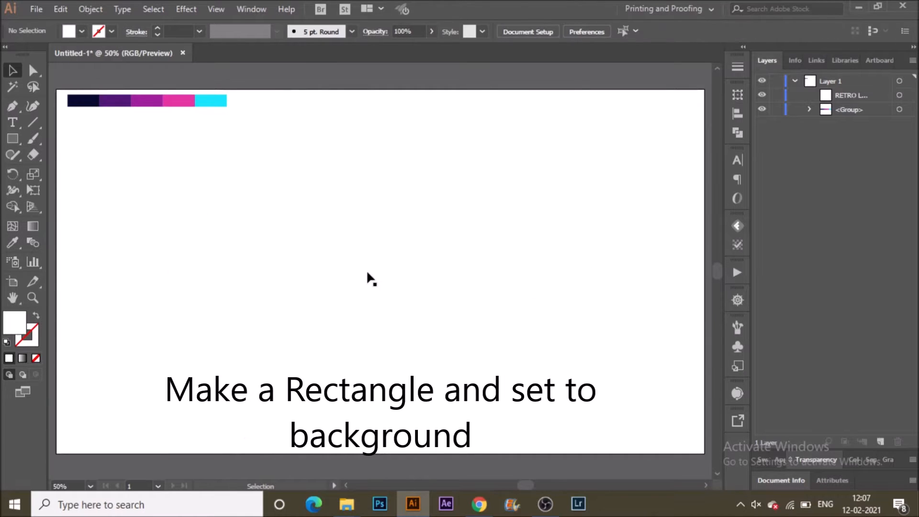
Draw a rectangle covering the whole artboard and send it to the back as the background
{"action": "left_click", "coordinate": [11, 140]}
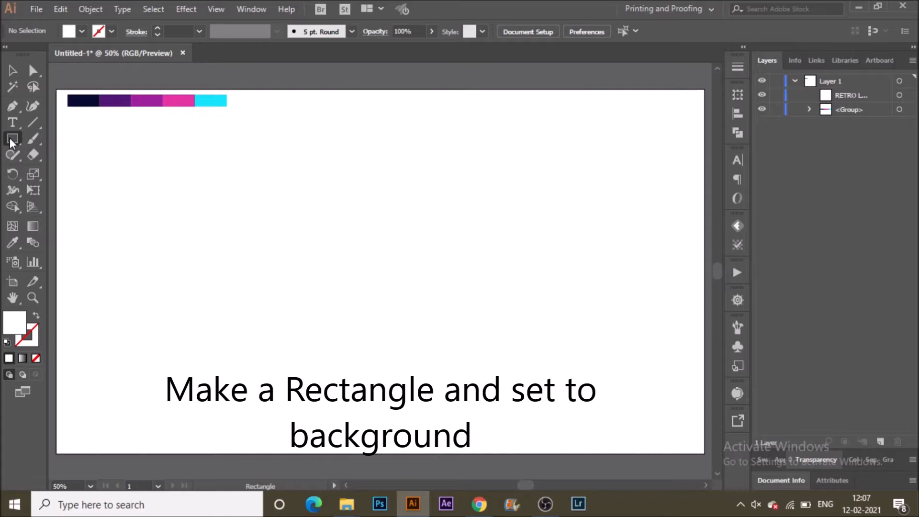
{"action": "left_click_drag", "start_coordinate": [56, 90], "coordinate": [629, 452]}
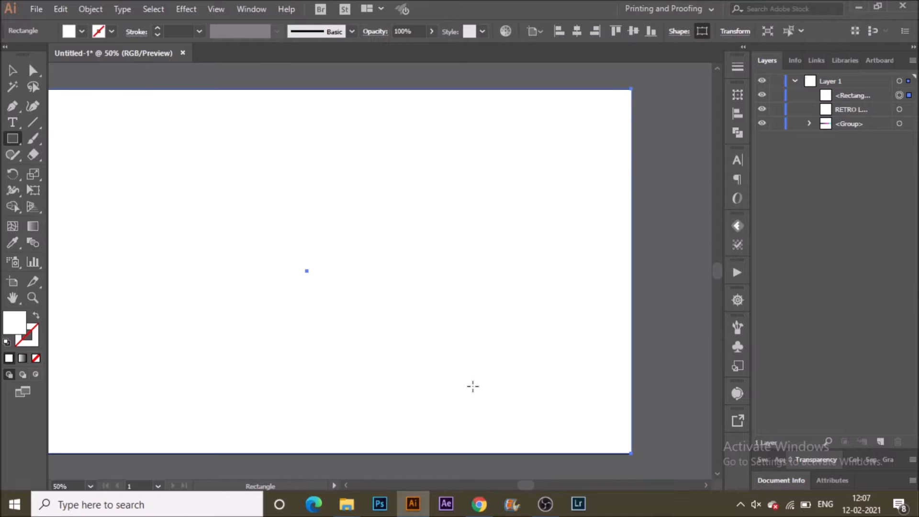
{"action": "key", "text": "v"}
{"action": "right_click", "coordinate": [336, 291]}
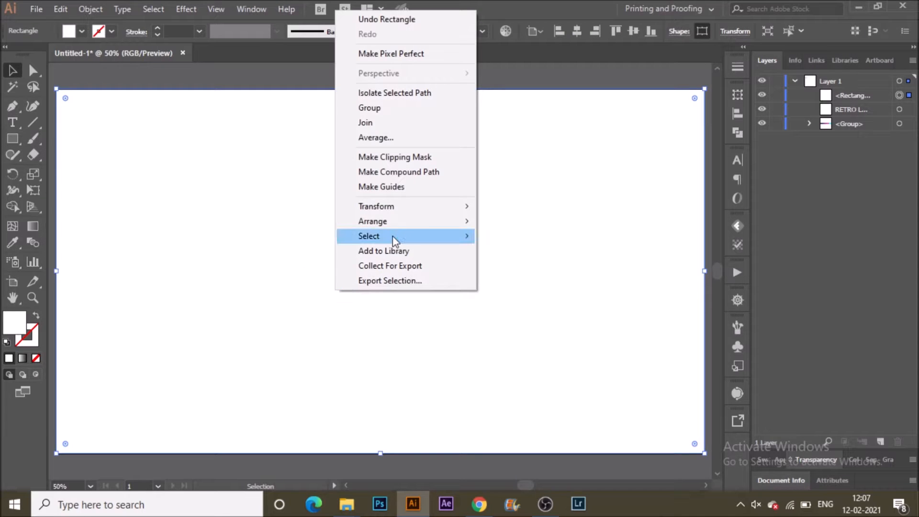
{"action": "mouse_move", "coordinate": [408, 222]}
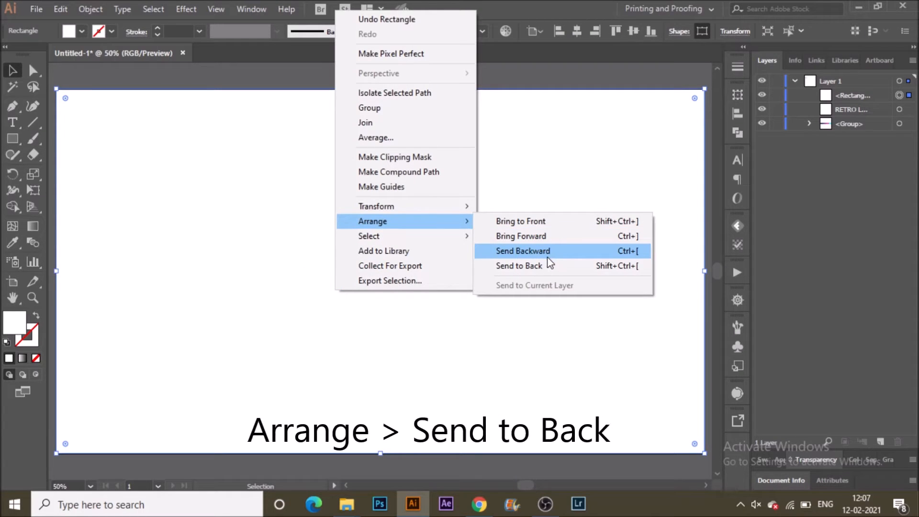
{"action": "left_click", "coordinate": [548, 264]}
Fill the background rectangle with the dark navy color sampled from the first palette swatch
{"action": "key", "text": "i"}
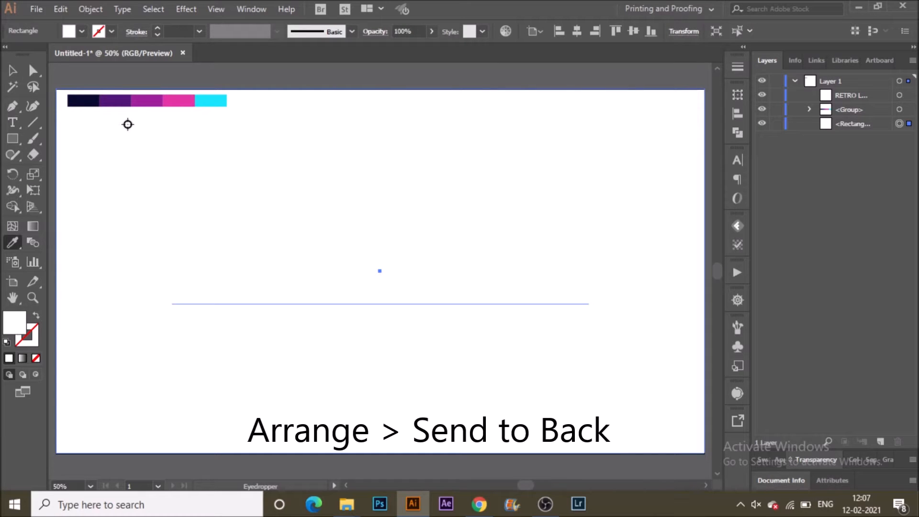
{"action": "left_click", "coordinate": [82, 100]}
{"action": "key", "text": "v"}
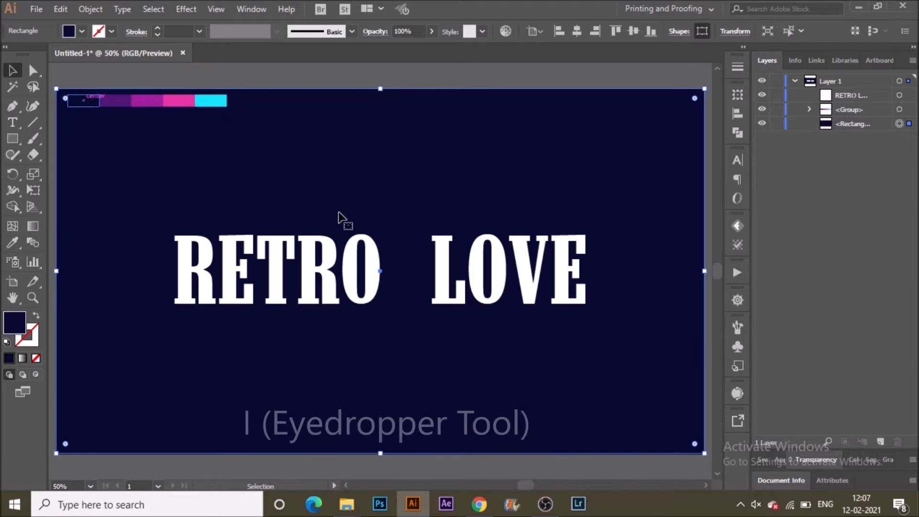
Copy the white RETRO LOVE text and paste it in front twice at the same position
{"action": "left_click", "coordinate": [328, 274]}
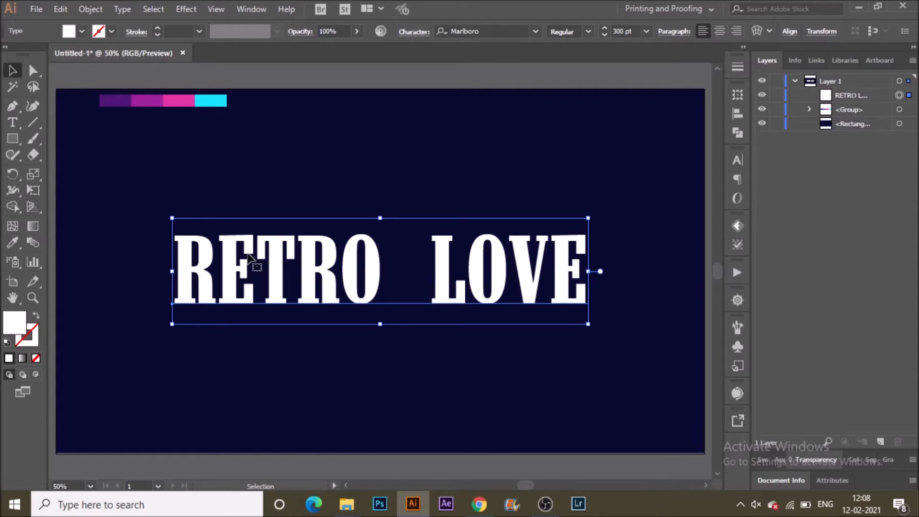
{"action": "key", "text": "ctrl+c"}
{"action": "key", "text": "ctrl+f"}
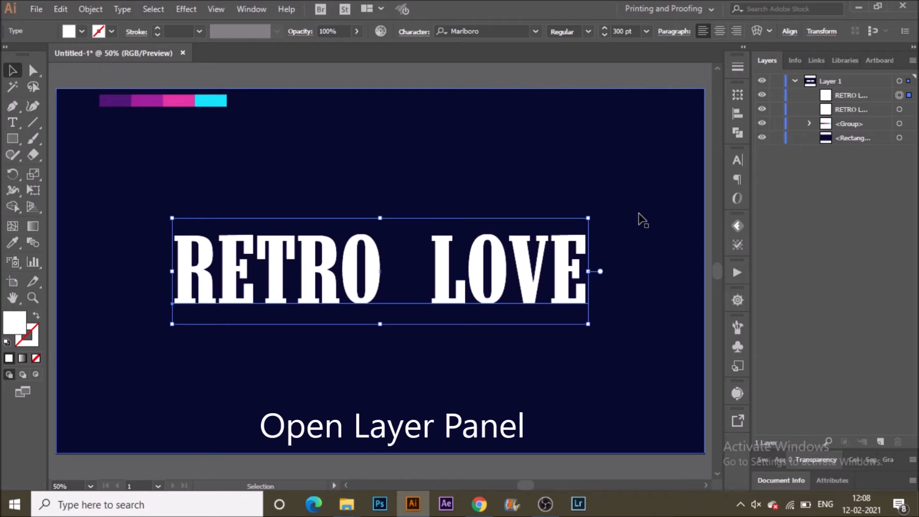
{"action": "key", "text": "ctrl+f"}
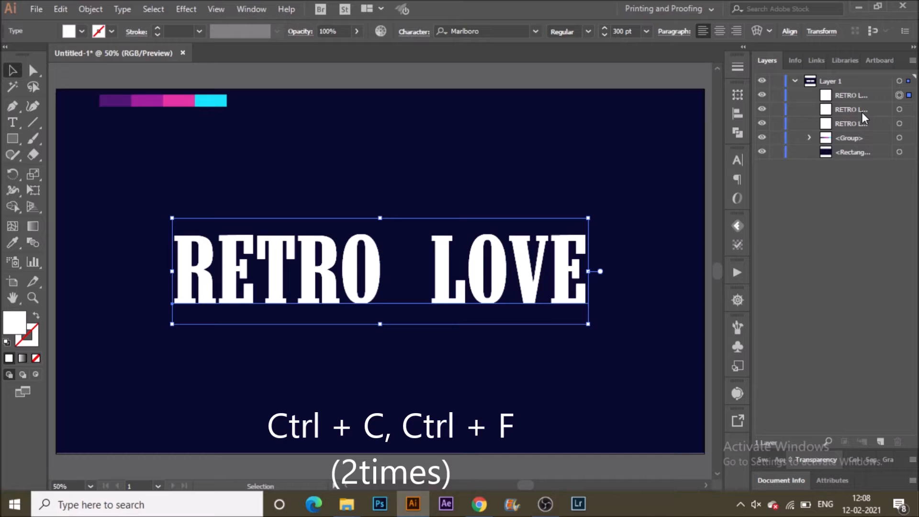
Hide the two upper RETRO LOVE copies so only the lowest text object stays visible
{"action": "left_click", "coordinate": [861, 111]}
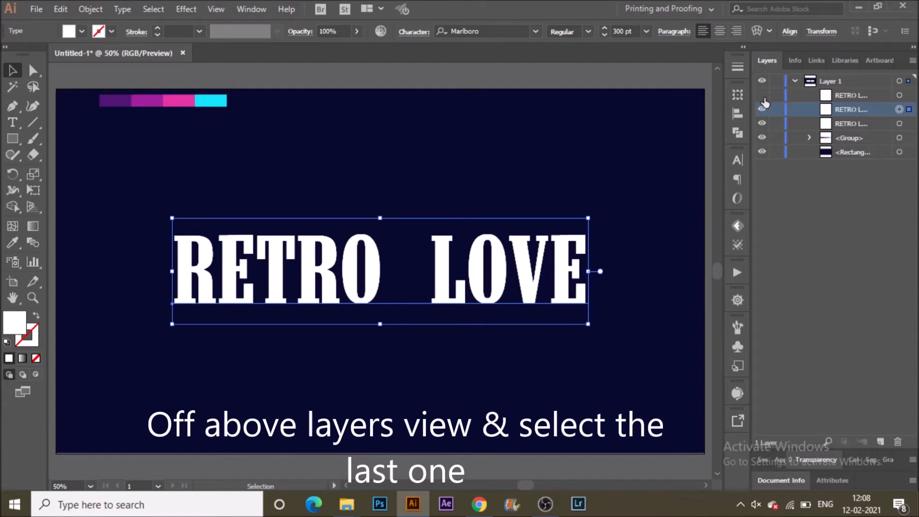
{"action": "key", "text": "i"}
{"action": "key", "text": "v"}
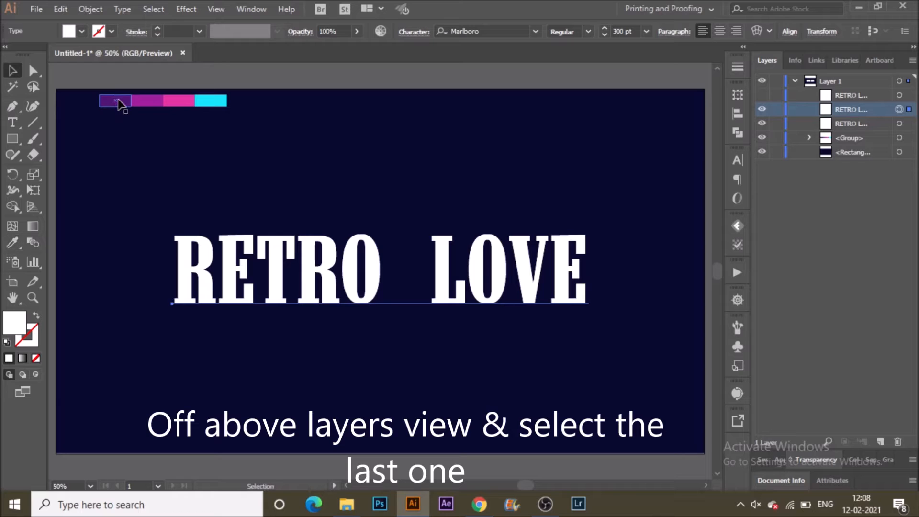
{"action": "left_click", "coordinate": [758, 110]}
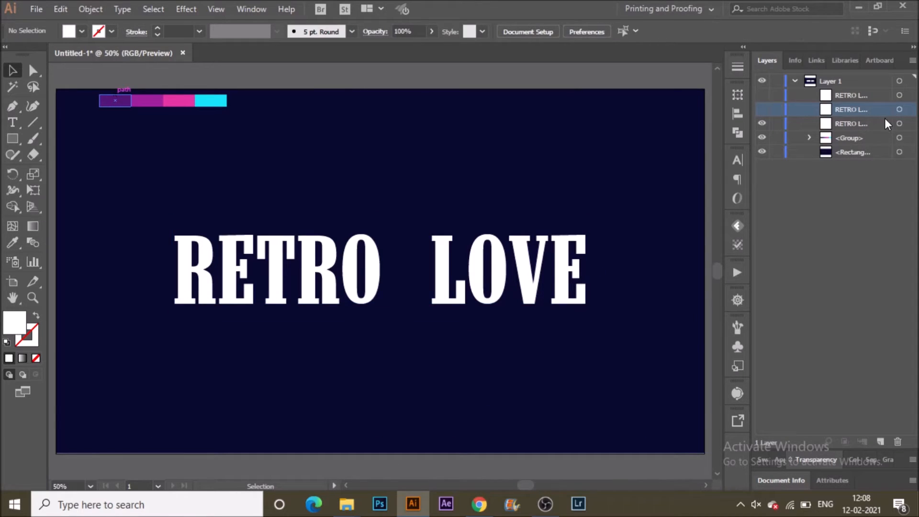
Recolor the lowest RETRO LOVE text with the dark purple sampled from the second palette swatch
{"action": "left_click", "coordinate": [899, 124]}
{"action": "key", "text": "i"}
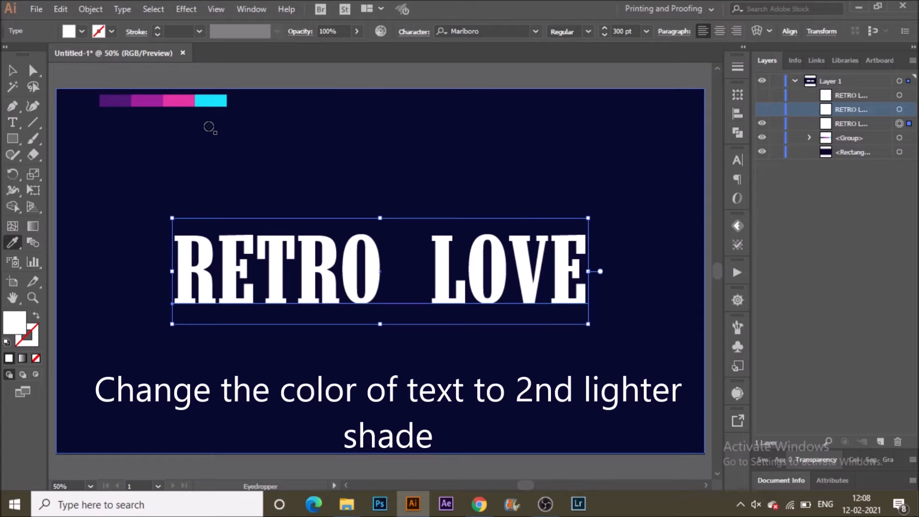
{"action": "left_click", "coordinate": [112, 100]}
{"action": "key", "text": "v"}
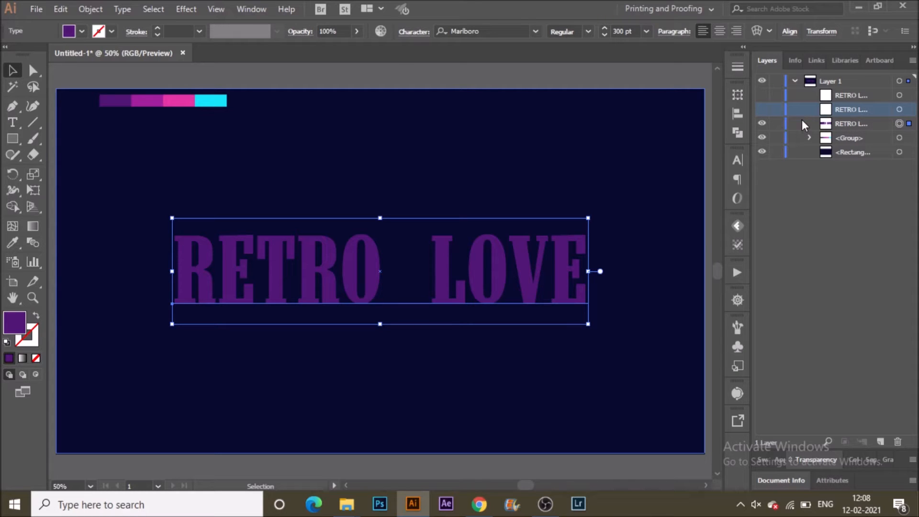
Copy the dark purple RETRO LOVE text and paste the duplicate in front at the same position
{"action": "left_click", "coordinate": [581, 293]}
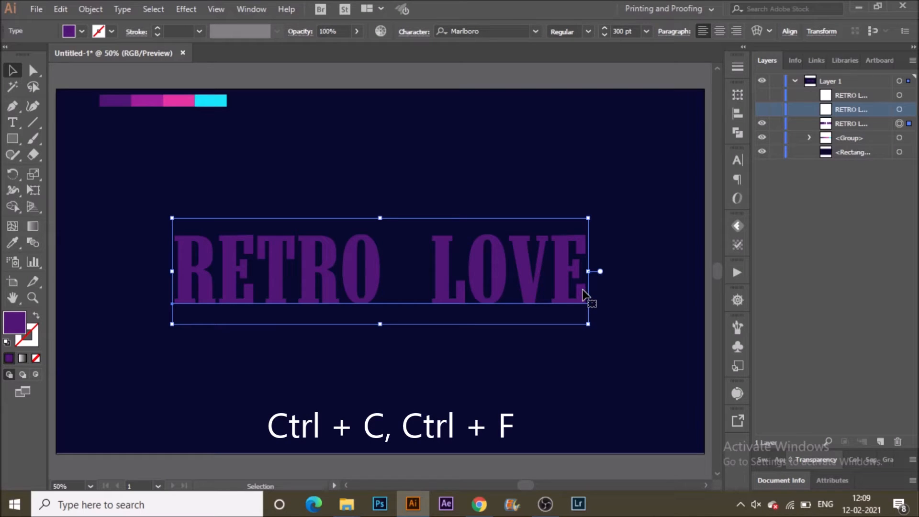
{"action": "key", "text": "a"}
{"action": "key", "text": "ctrl+c"}
{"action": "key", "text": "ctrl+f"}
{"action": "key", "text": "v"}
Transform the lower purple text copy by adding 35 px to its Y position and subtracting 75 px from its width
{"action": "left_click", "coordinate": [899, 138]}
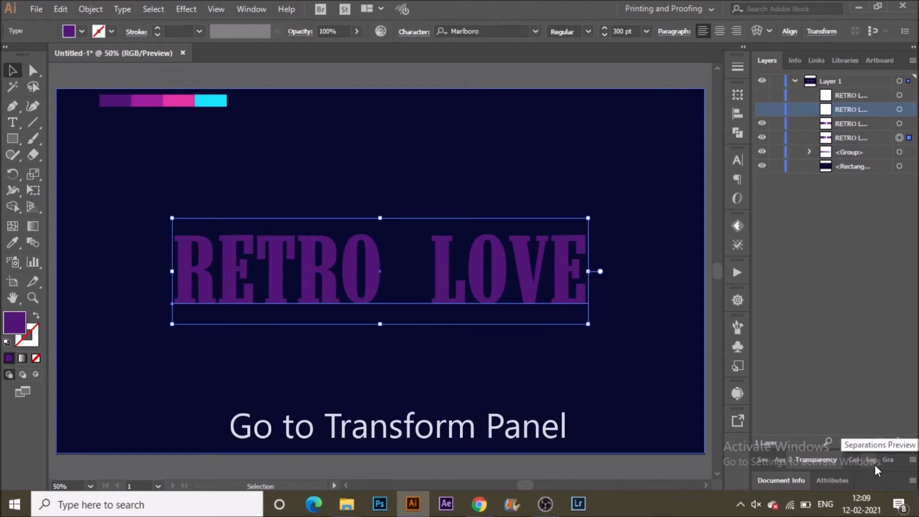
{"action": "left_click", "coordinate": [743, 94]}
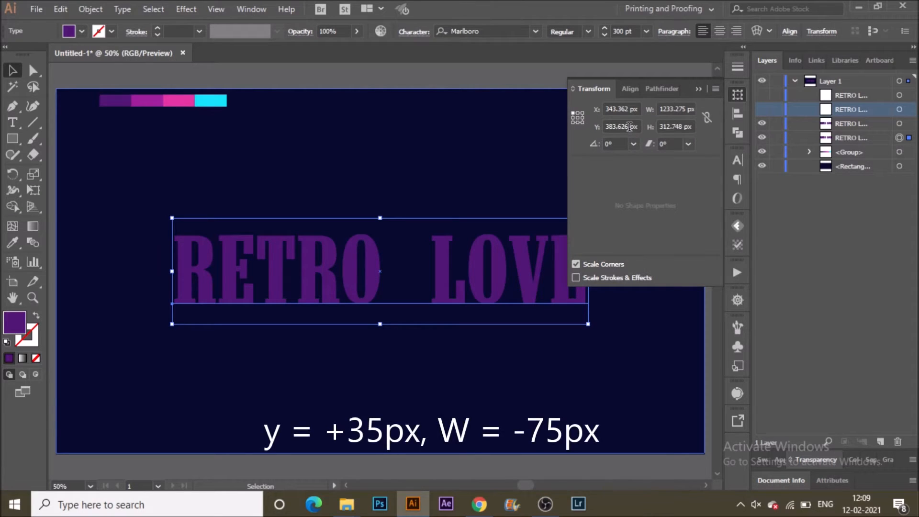
{"action": "left_click", "coordinate": [629, 126]}
{"action": "type", "text": "+35"}
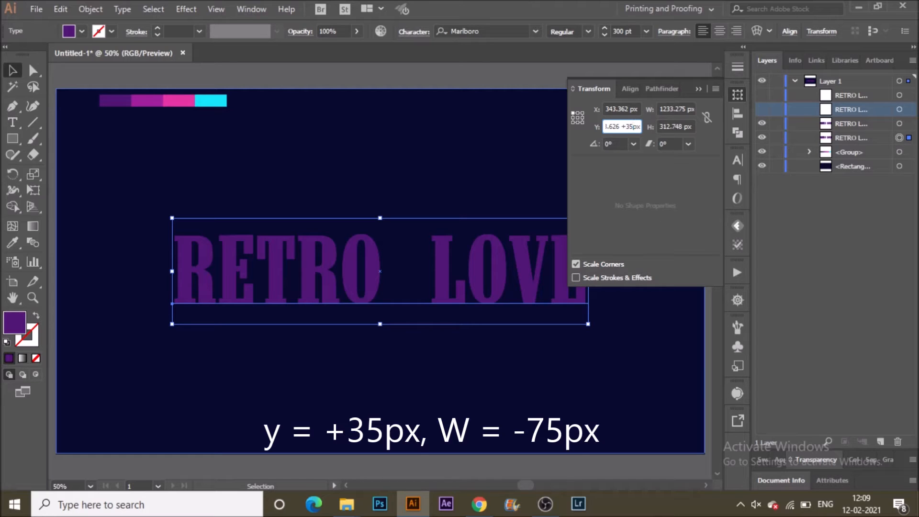
{"action": "key", "text": "Return"}
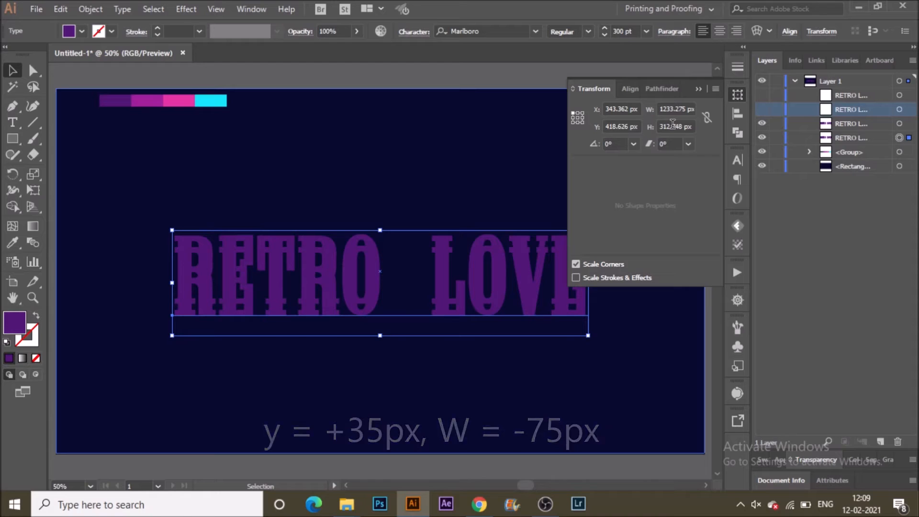
{"action": "left_click", "coordinate": [688, 111]}
{"action": "type", "text": "-75"}
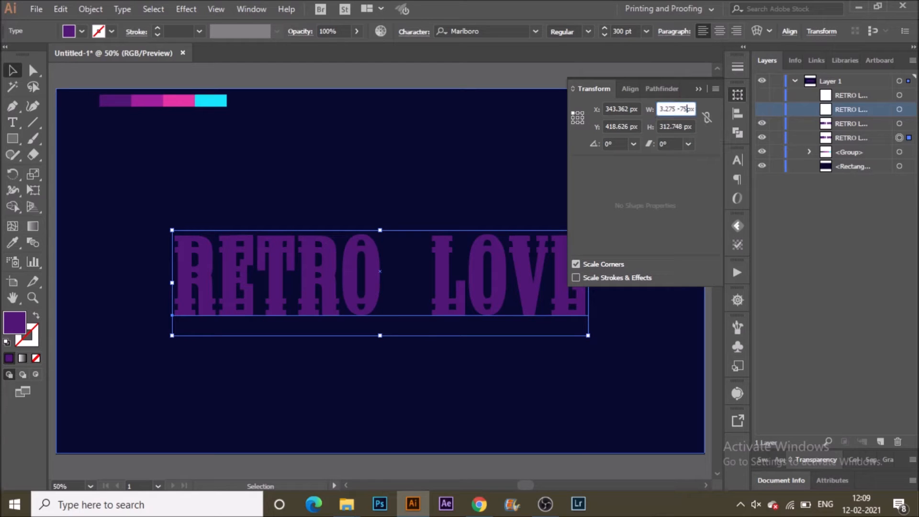
{"action": "key", "text": "Return"}
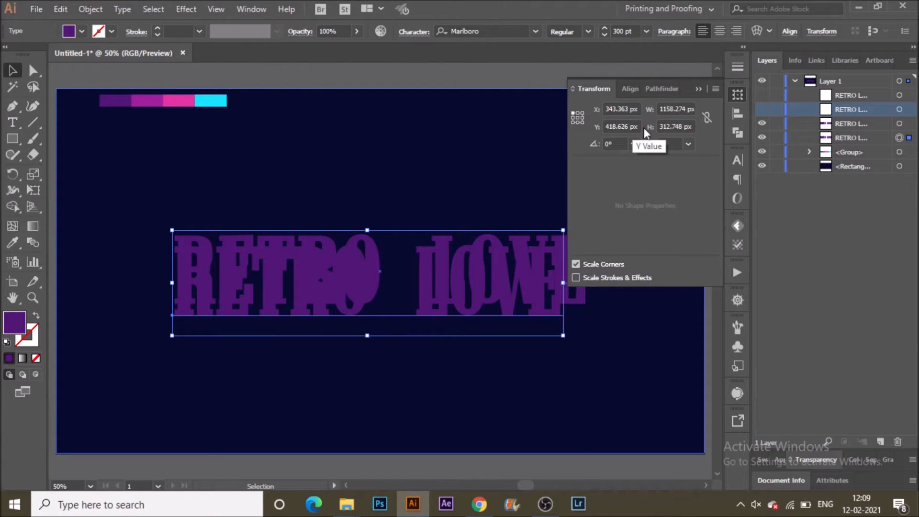
{"action": "left_click", "coordinate": [697, 91]}
Change the fill of the lower, narrower RETRO LOVE copy to the darker purple #381156
{"action": "double_click", "coordinate": [15, 322]}
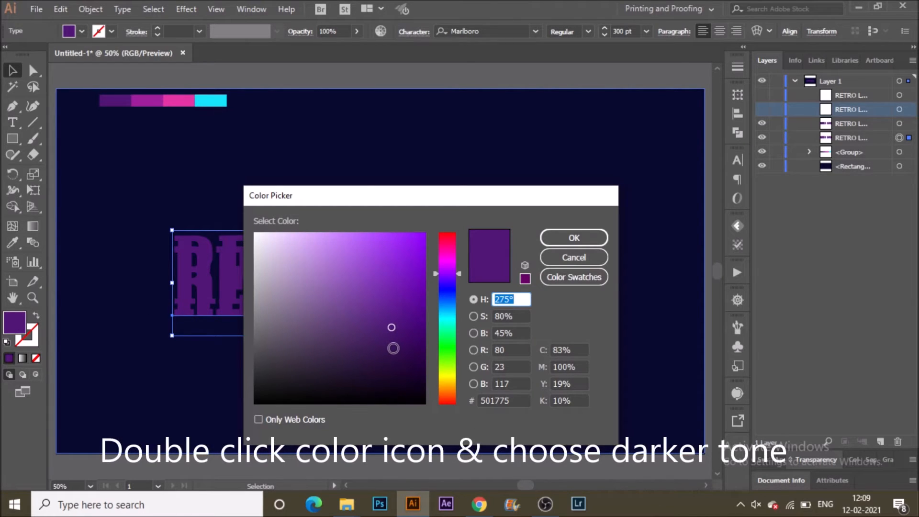
{"action": "left_click", "coordinate": [393, 347]}
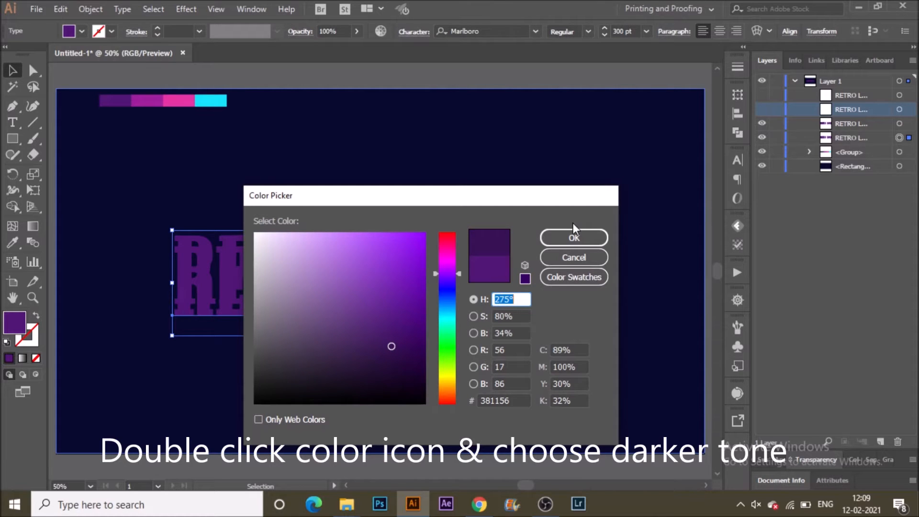
{"action": "left_click", "coordinate": [574, 238]}
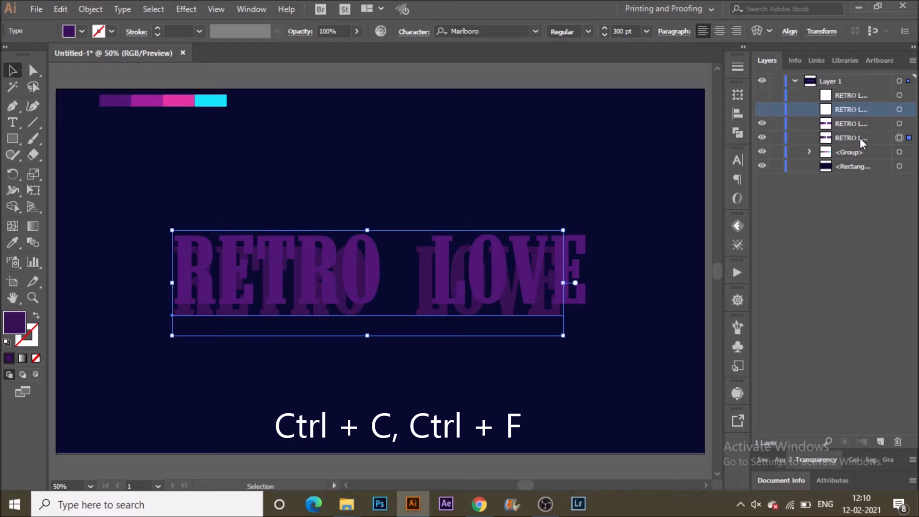
Paste a duplicate of the darker purple text in front, select the lowest copy, and hide the two visible text copies above it
{"action": "key", "text": "ctrl+c"}
{"action": "key", "text": "ctrl+f"}
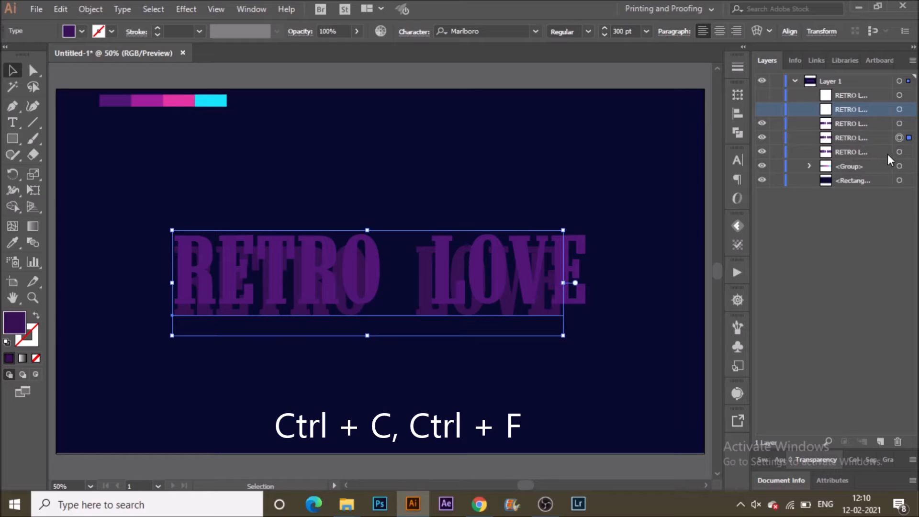
{"action": "left_click", "coordinate": [900, 152]}
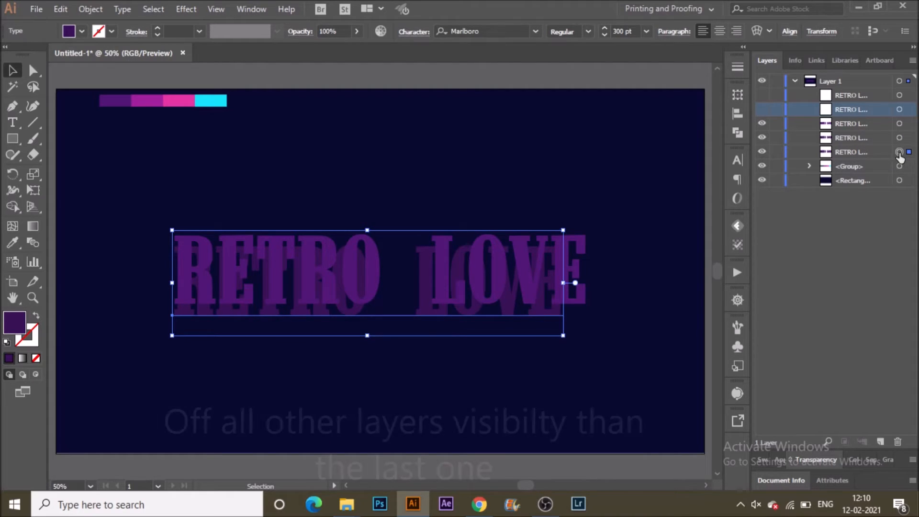
{"action": "left_click", "coordinate": [763, 138]}
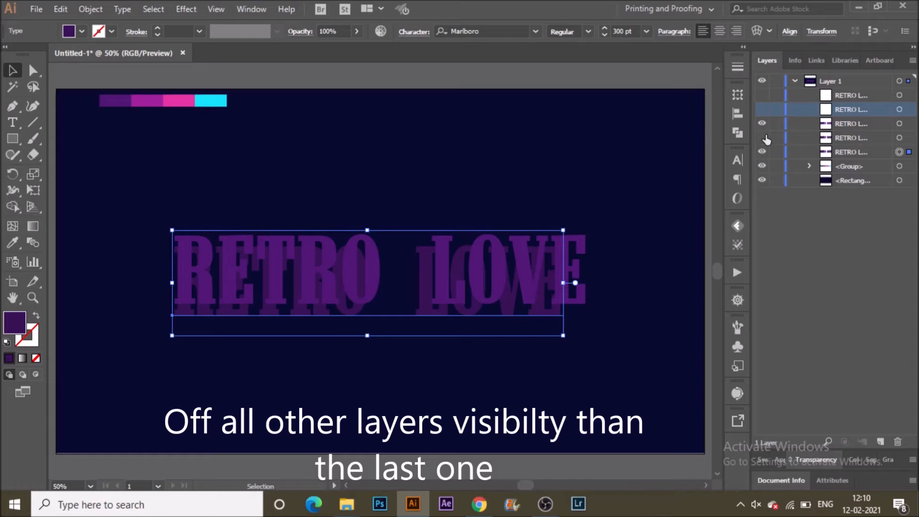
{"action": "left_click", "coordinate": [763, 123]}
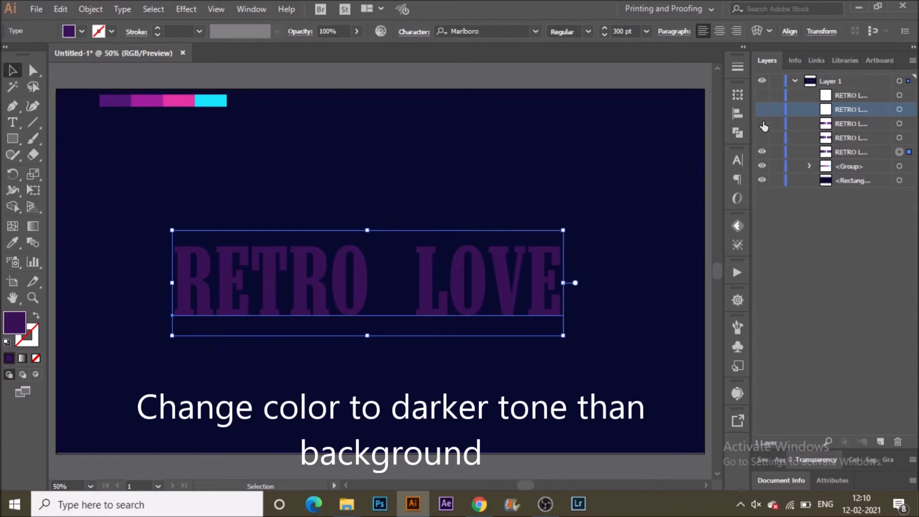
Recolor the lowest RETRO LOVE text by sampling the navy background and darkening the fill to #03031C
{"action": "key", "text": "i"}
{"action": "left_click", "coordinate": [488, 136]}
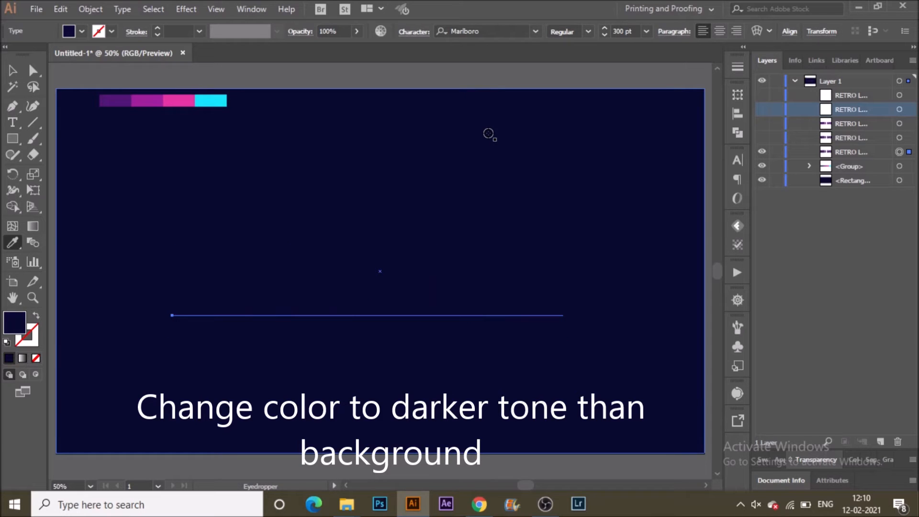
{"action": "key", "text": "v"}
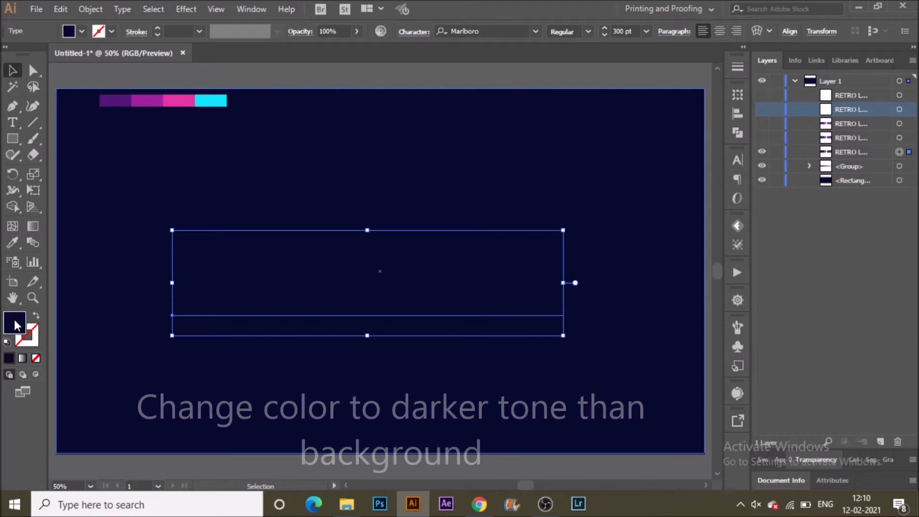
{"action": "double_click", "coordinate": [17, 325]}
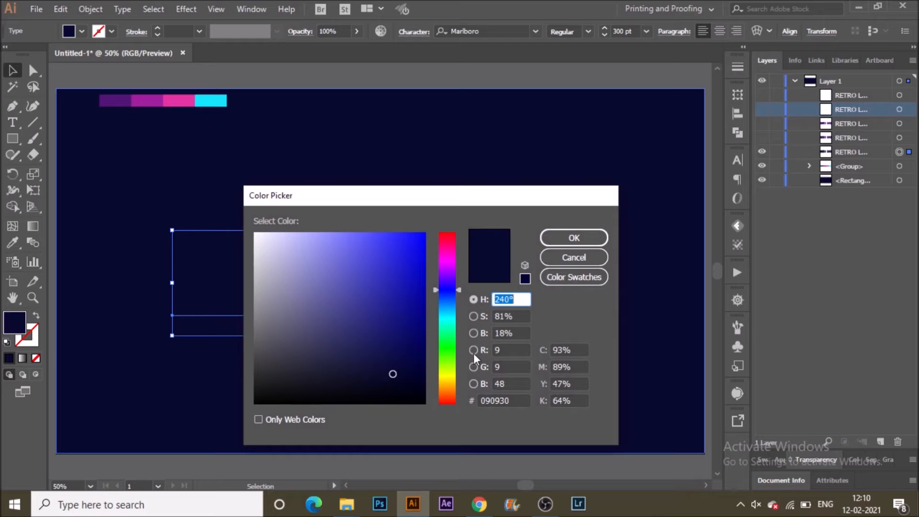
{"action": "left_click", "coordinate": [408, 385]}
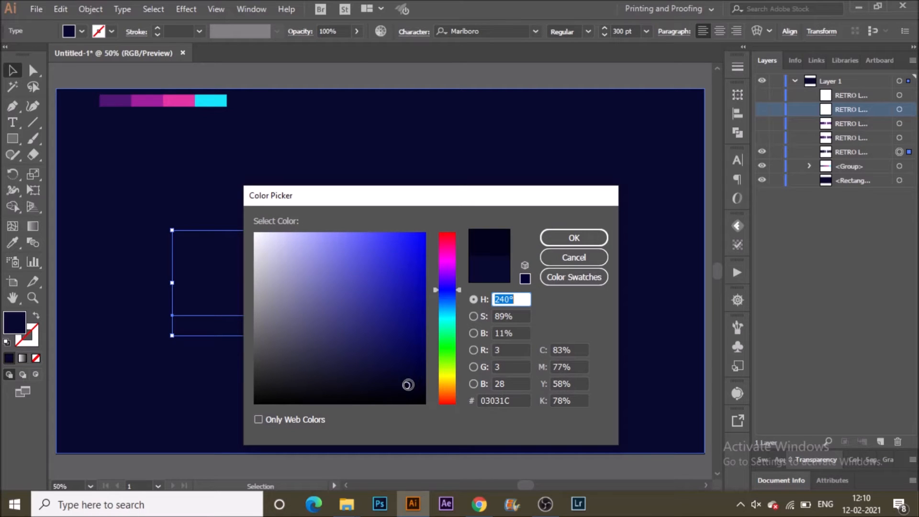
{"action": "left_click", "coordinate": [556, 238]}
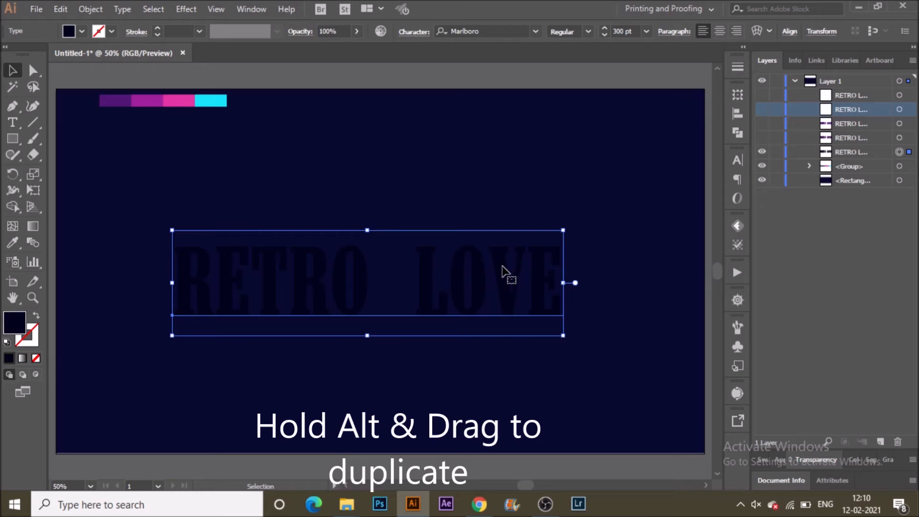
Duplicate the near-black text down and to the left, its left edge at about X 176 px, and set the duplicate's opacity to 0%
{"action": "left_click_drag", "start_coordinate": [502, 267], "coordinate": [447, 369]}
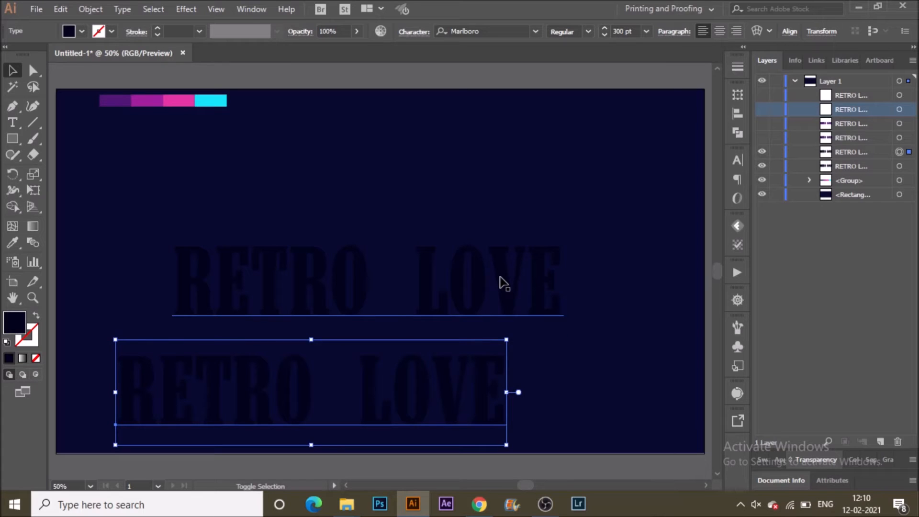
{"action": "left_click", "coordinate": [357, 31]}
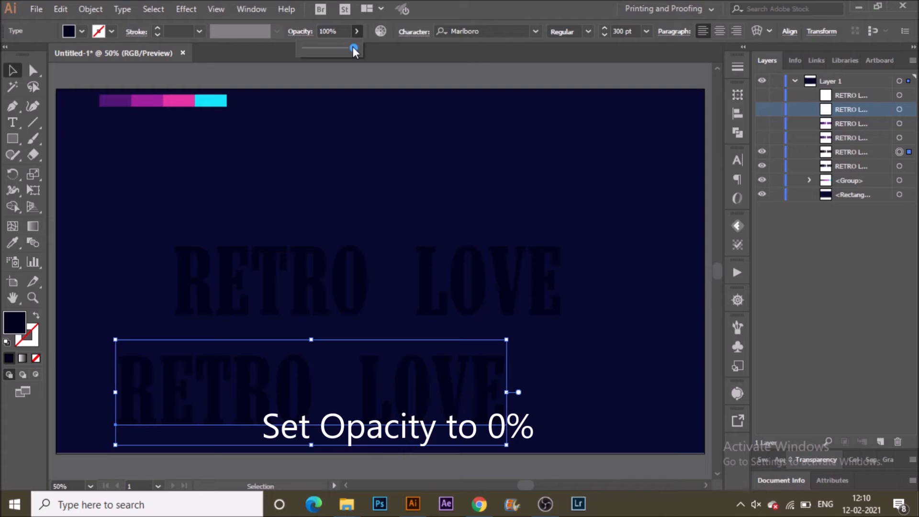
{"action": "left_click_drag", "start_coordinate": [353, 48], "coordinate": [301, 48]}
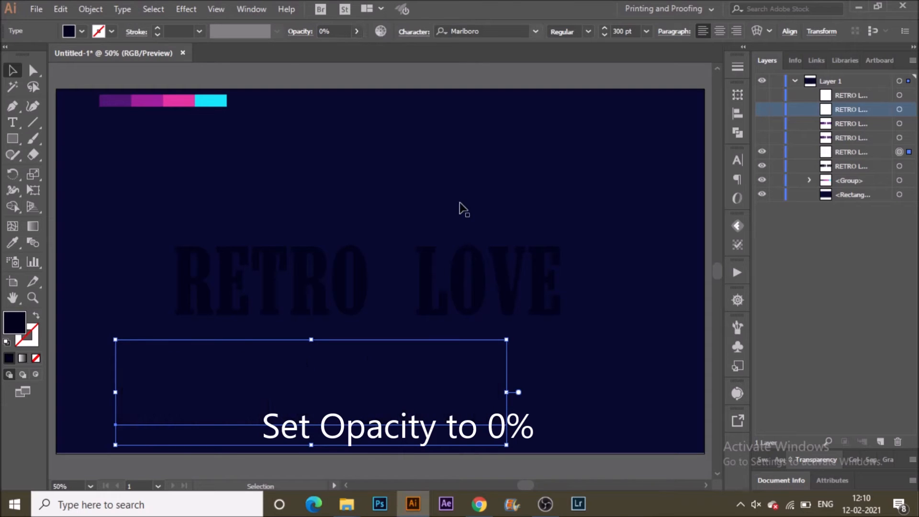
Select the near-black text together with its transparent duplicate and make a blend between them
{"action": "left_click", "coordinate": [469, 289], "text": "shift"}
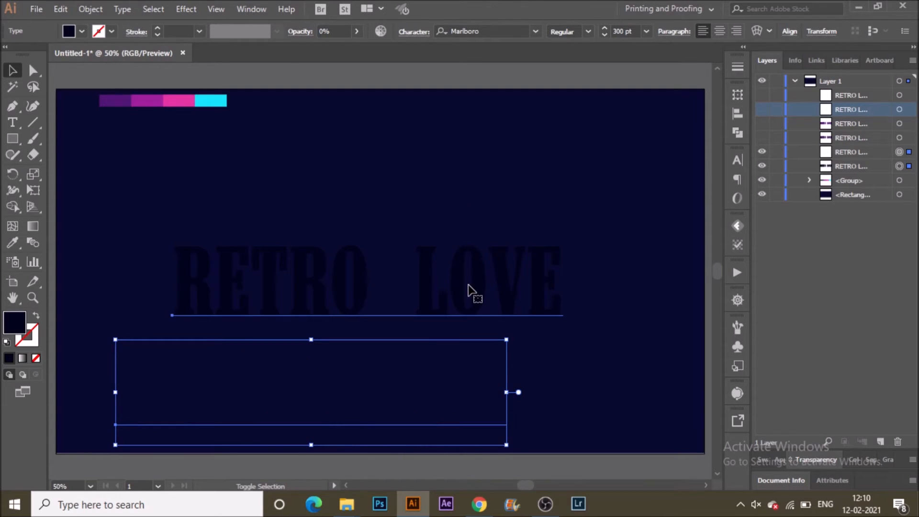
{"action": "left_click", "coordinate": [80, 11]}
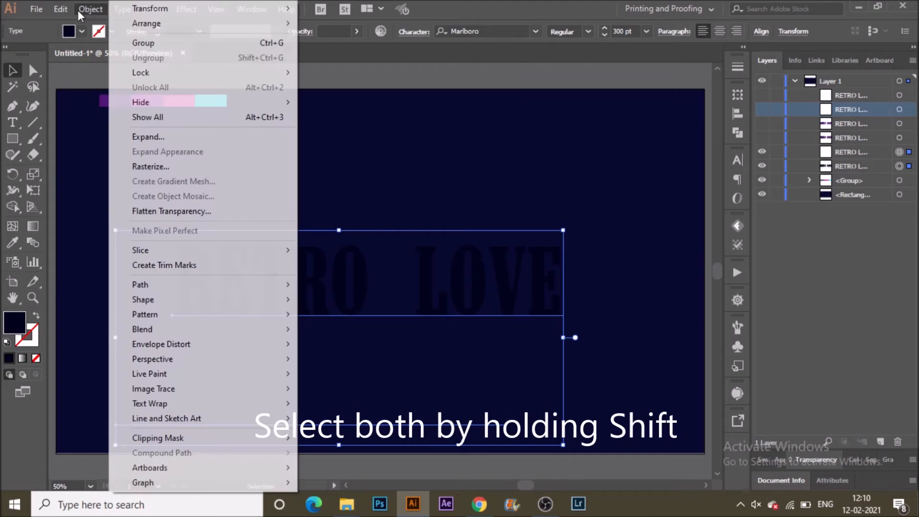
{"action": "mouse_move", "coordinate": [273, 286]}
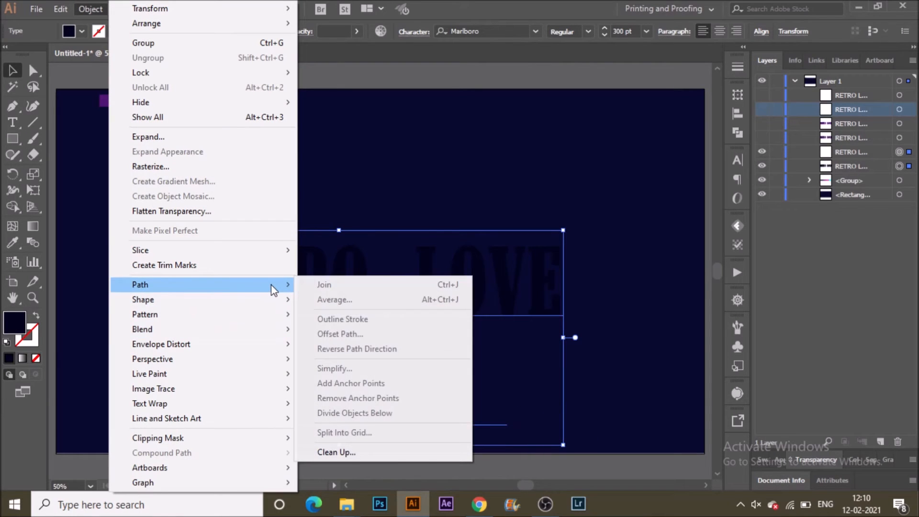
{"action": "mouse_move", "coordinate": [264, 326]}
{"action": "left_click", "coordinate": [335, 331]}
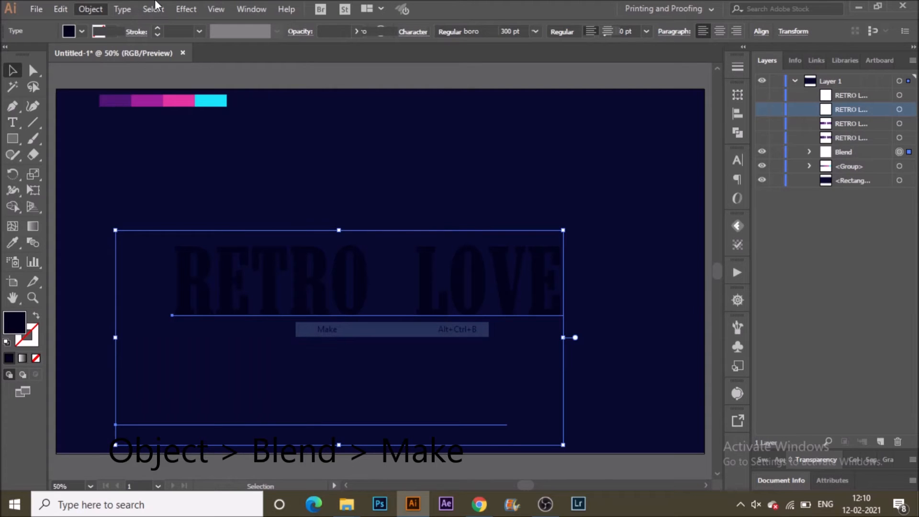
Apply Specified Steps spacing of 400 to the dark shadow blend in the Blend Options
{"action": "left_click", "coordinate": [90, 8]}
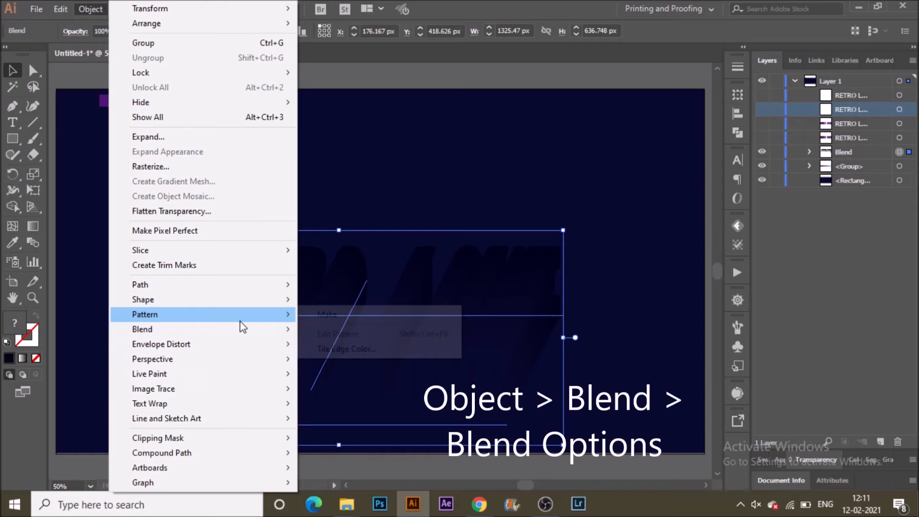
{"action": "mouse_move", "coordinate": [260, 329]}
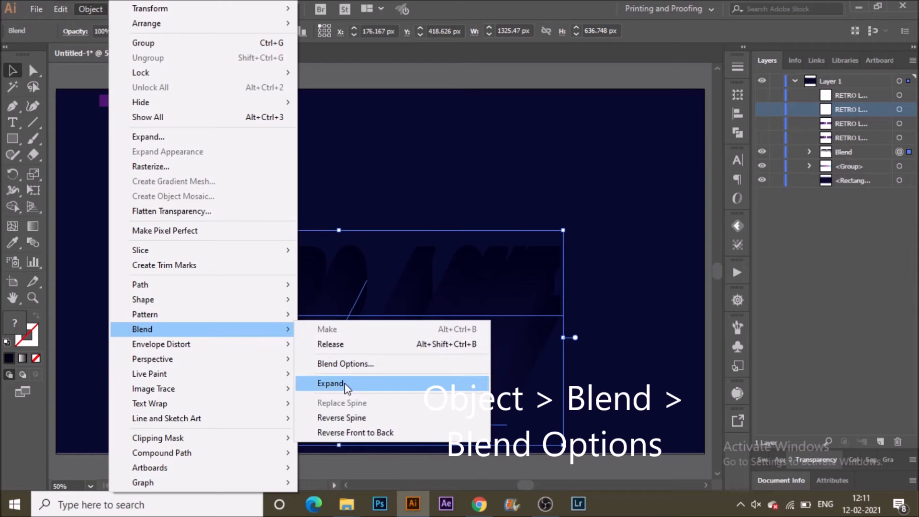
{"action": "left_click", "coordinate": [382, 362]}
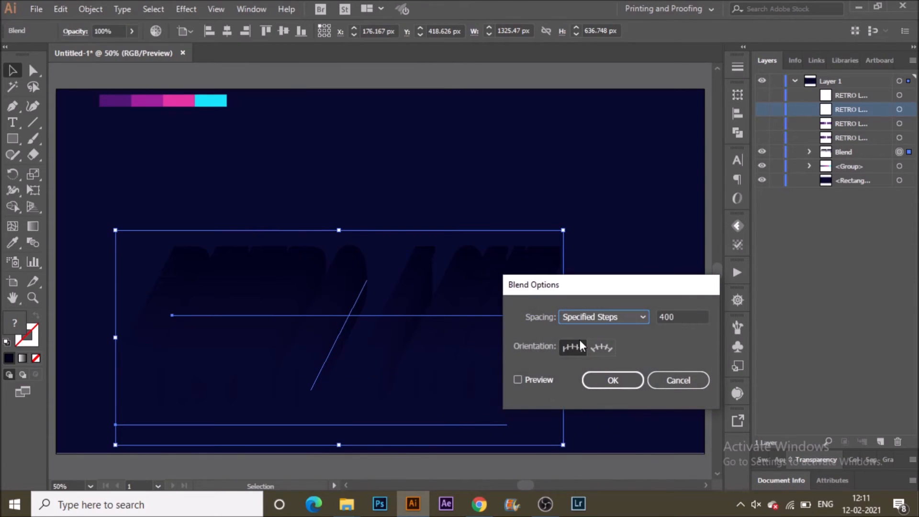
{"action": "left_click", "coordinate": [613, 380]}
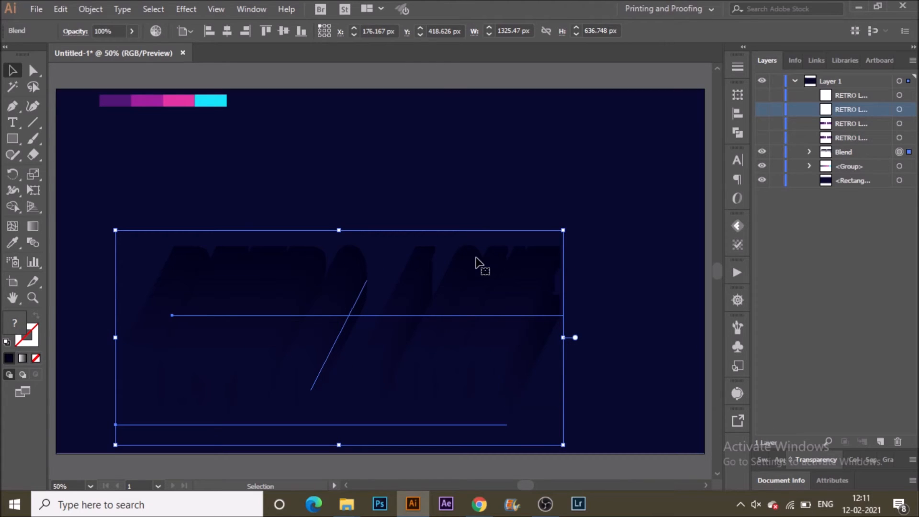
Deselect the shadow blend, show the two purple RETRO LOVE copies directly above it, and hide the blend itself
{"action": "double_click", "coordinate": [629, 305]}
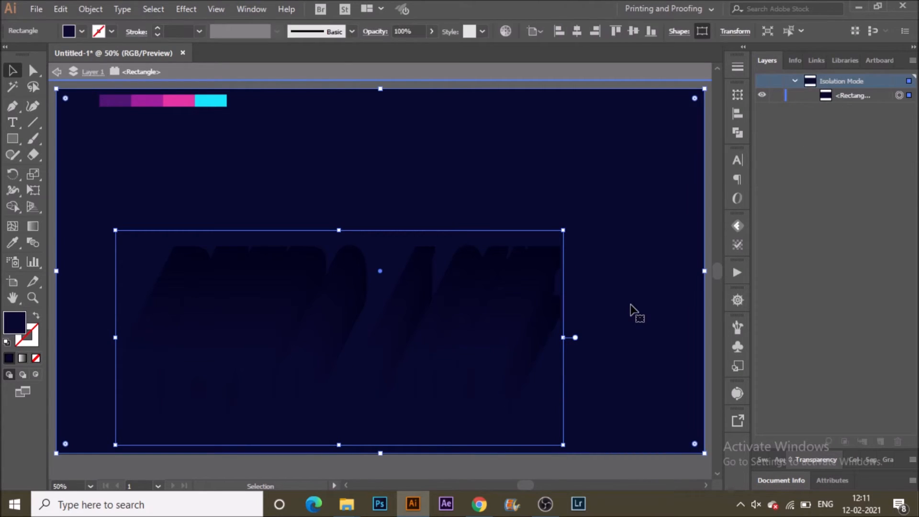
{"action": "key", "text": "Escape"}
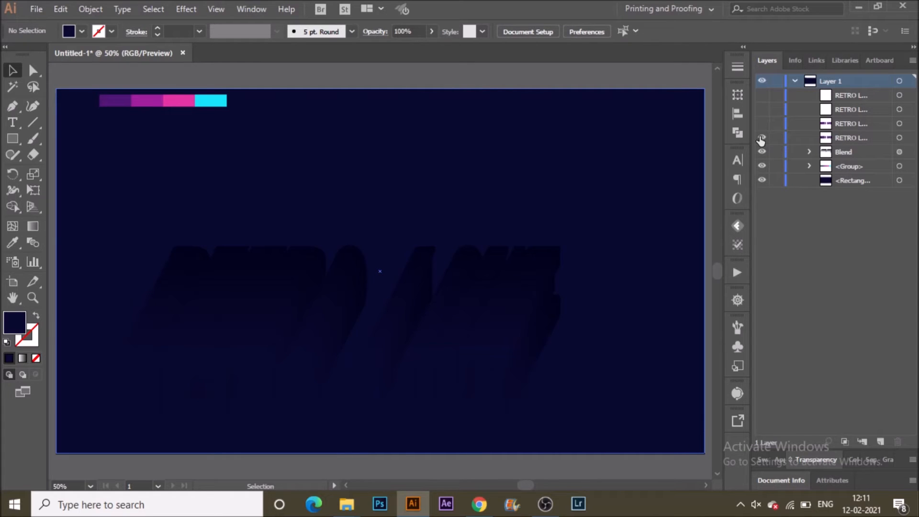
{"action": "left_click", "coordinate": [761, 139]}
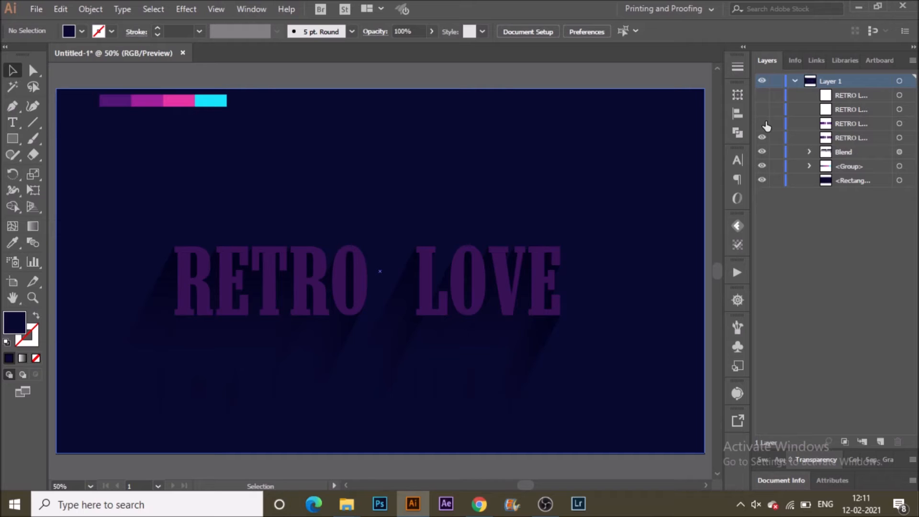
{"action": "left_click", "coordinate": [762, 123]}
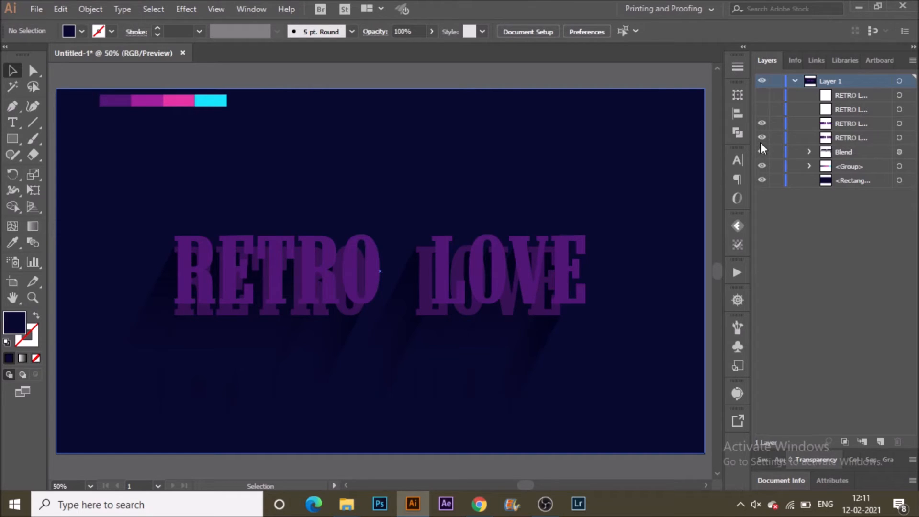
{"action": "left_click", "coordinate": [761, 139]}
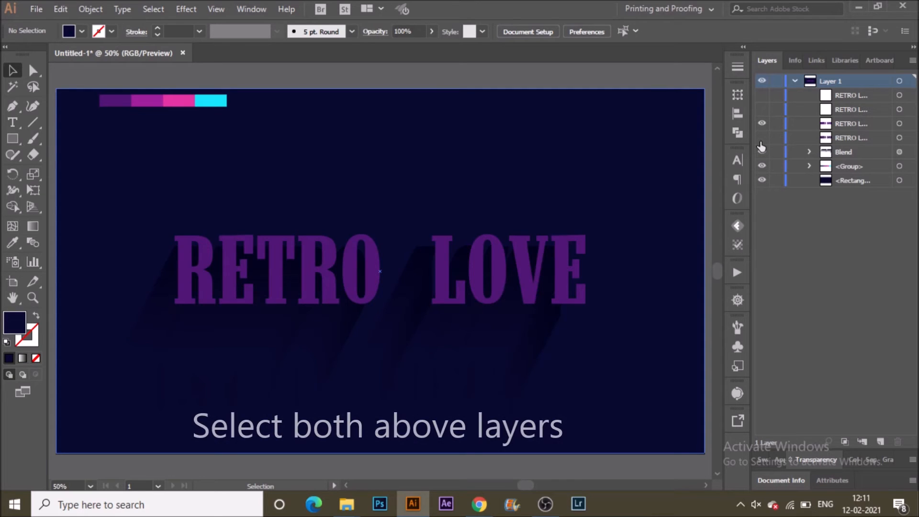
{"action": "left_click", "coordinate": [761, 137]}
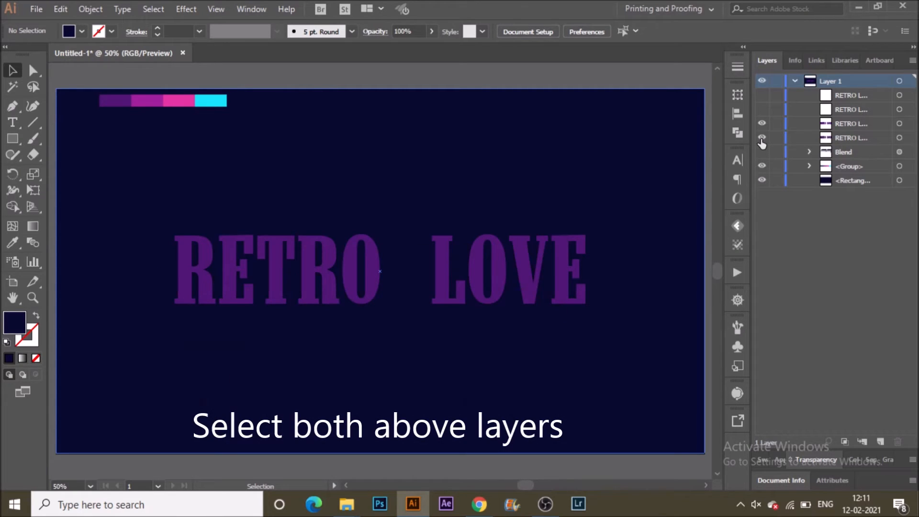
Select both visible purple RETRO LOVE copies and make a blend between them
{"action": "left_click", "coordinate": [898, 137]}
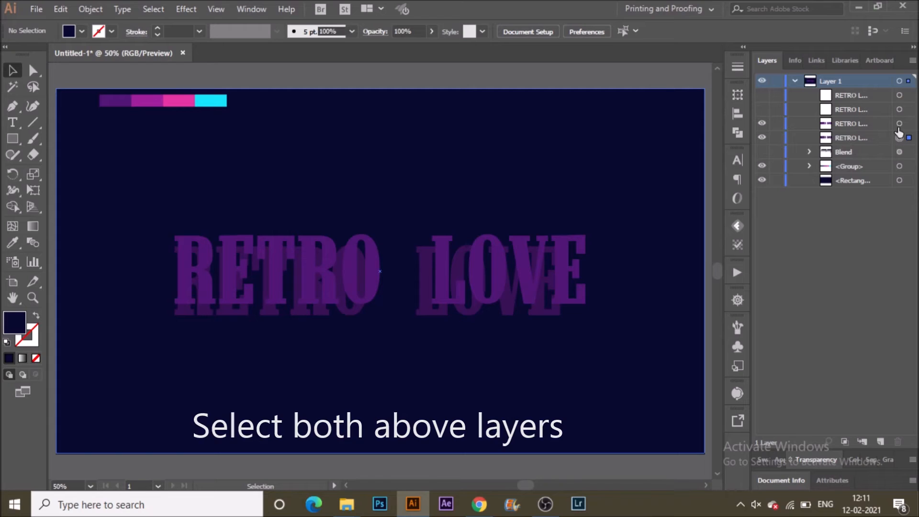
{"action": "left_click", "coordinate": [898, 124], "text": "shift"}
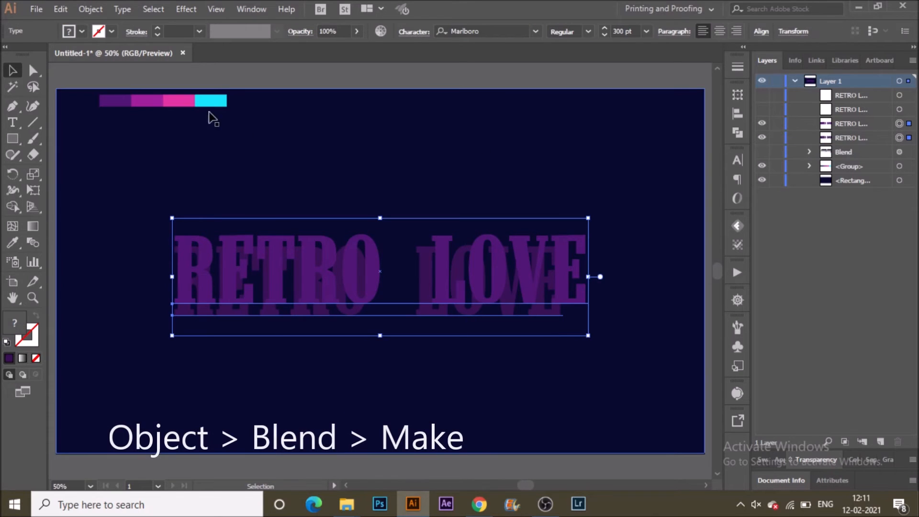
{"action": "left_click", "coordinate": [91, 9]}
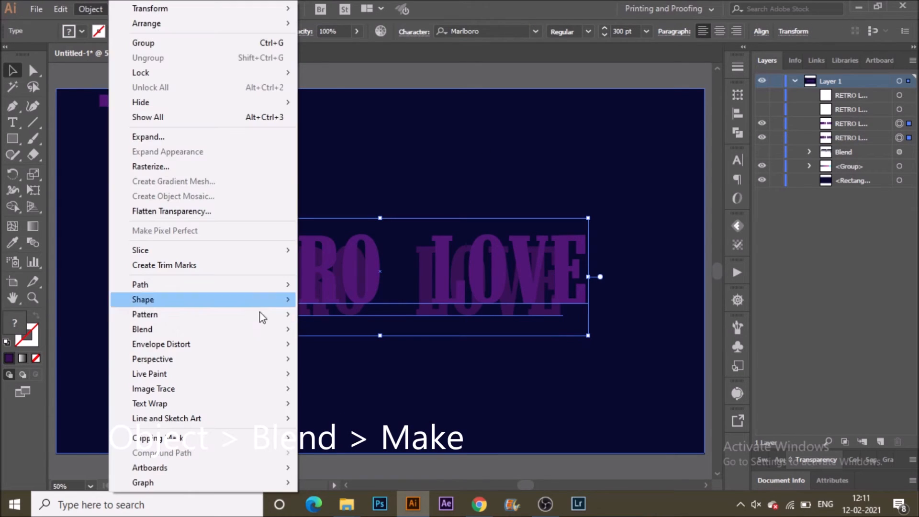
{"action": "mouse_move", "coordinate": [280, 328]}
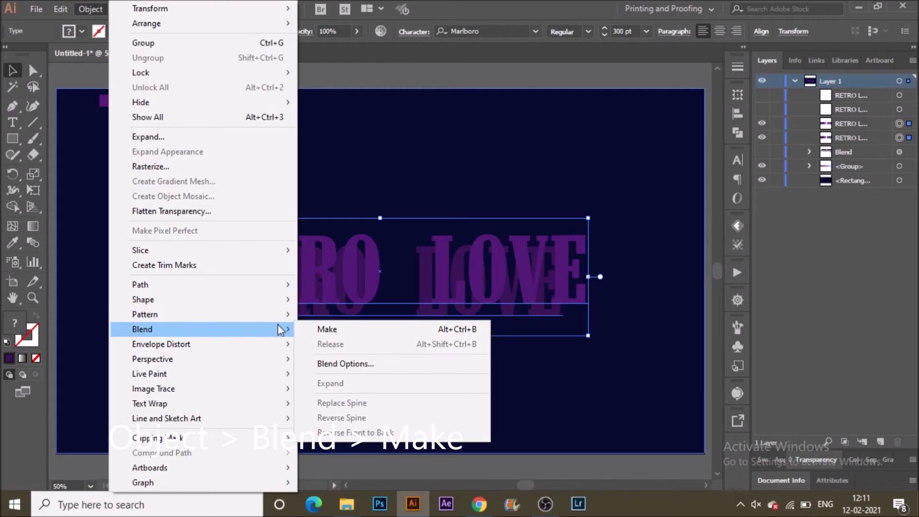
{"action": "left_click", "coordinate": [354, 330]}
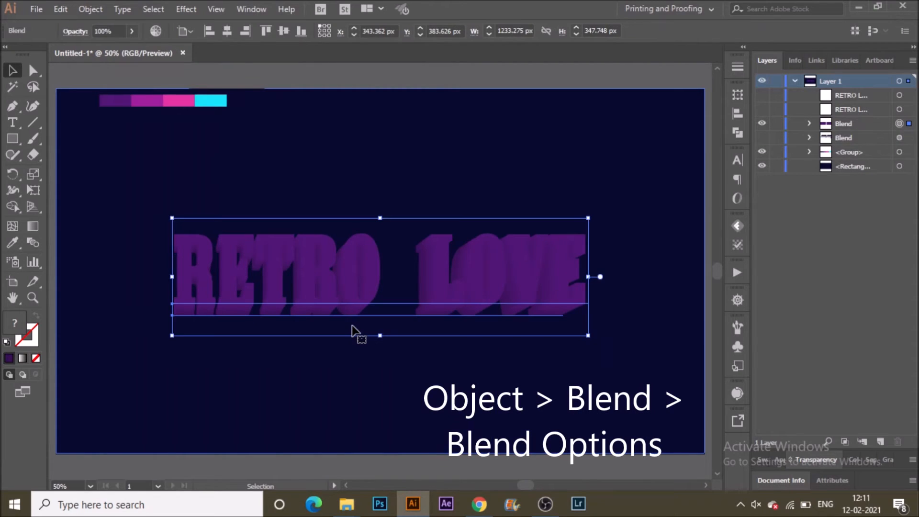
Isolate the purple blend, set its rear RETRO LOVE copy's fill to dark purple, and leave isolation
{"action": "double_click", "coordinate": [224, 319]}
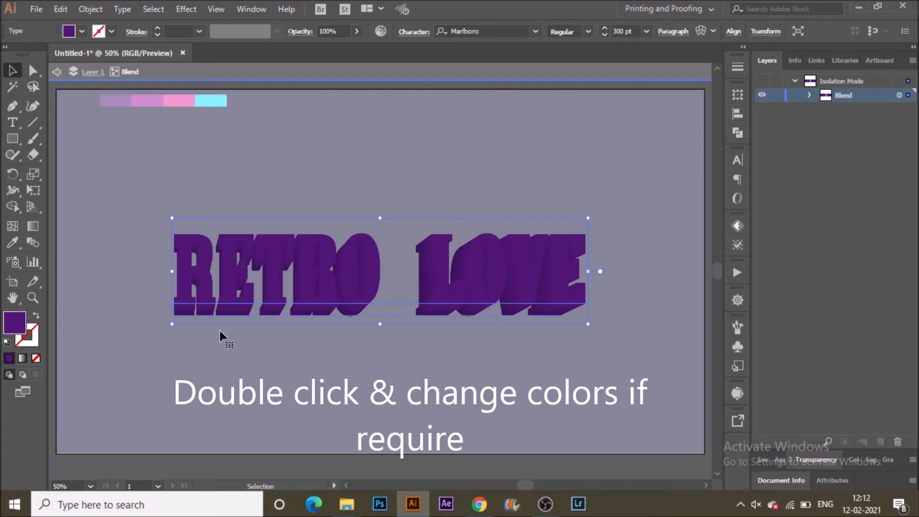
{"action": "left_click", "coordinate": [232, 325]}
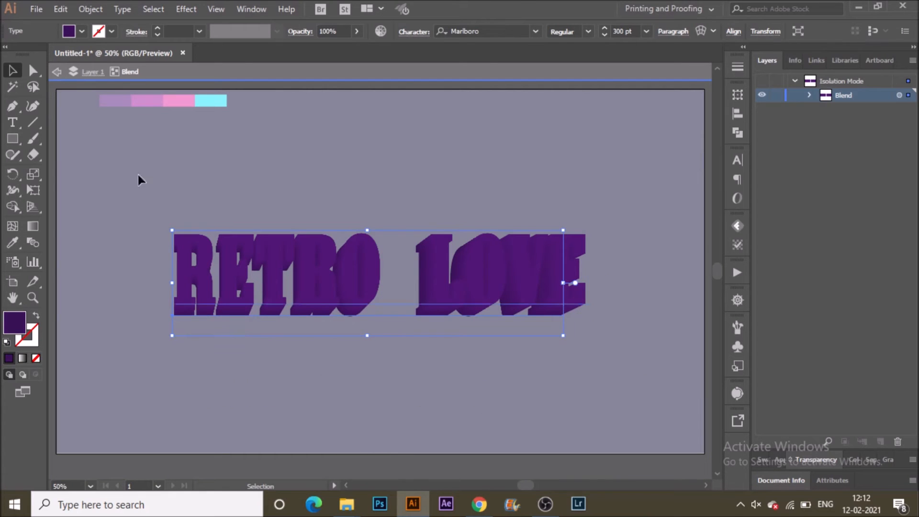
{"action": "double_click", "coordinate": [27, 324]}
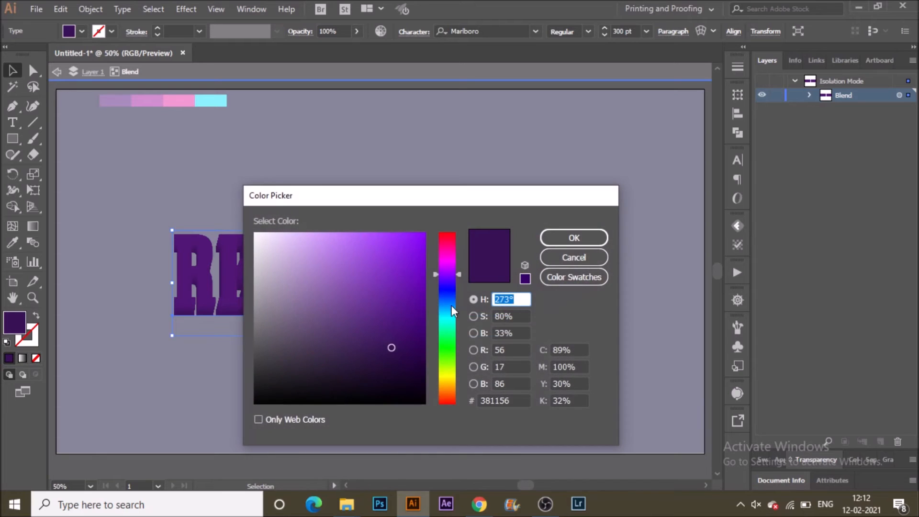
{"action": "left_click", "coordinate": [587, 238]}
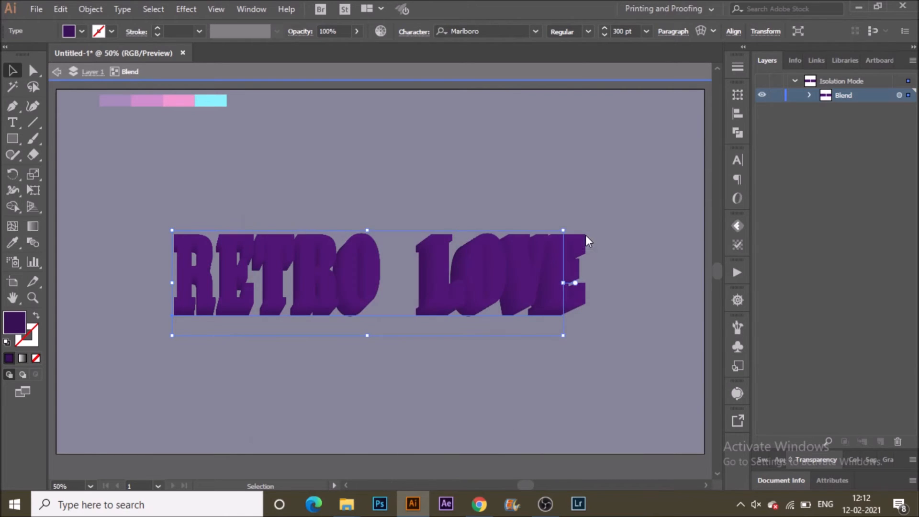
{"action": "double_click", "coordinate": [613, 149]}
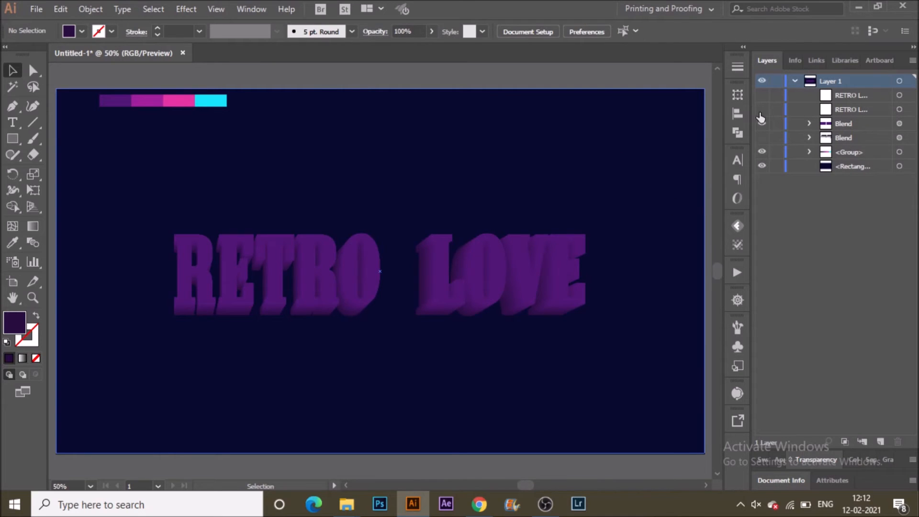
Show the dark shadow blend and the lower white RETRO LOVE copy, and fill that copy with the sampled magenta palette swatch
{"action": "left_click", "coordinate": [761, 138]}
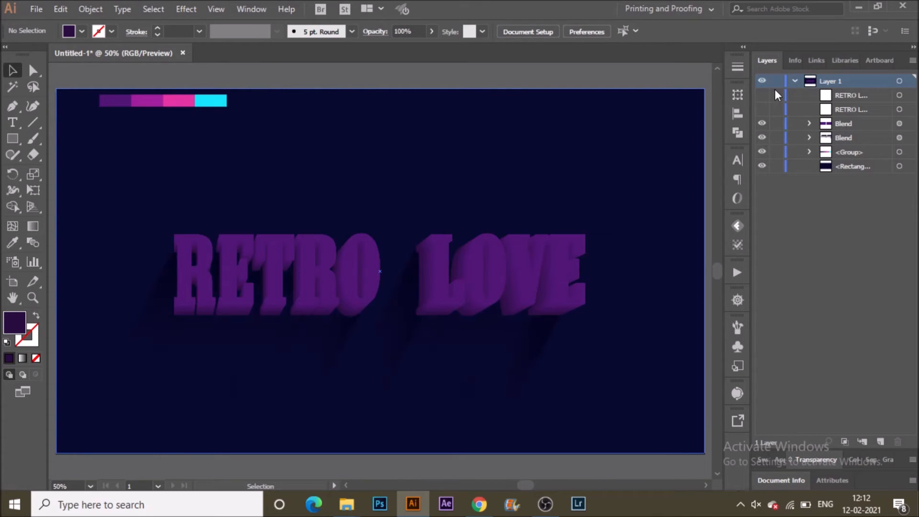
{"action": "left_click", "coordinate": [762, 110]}
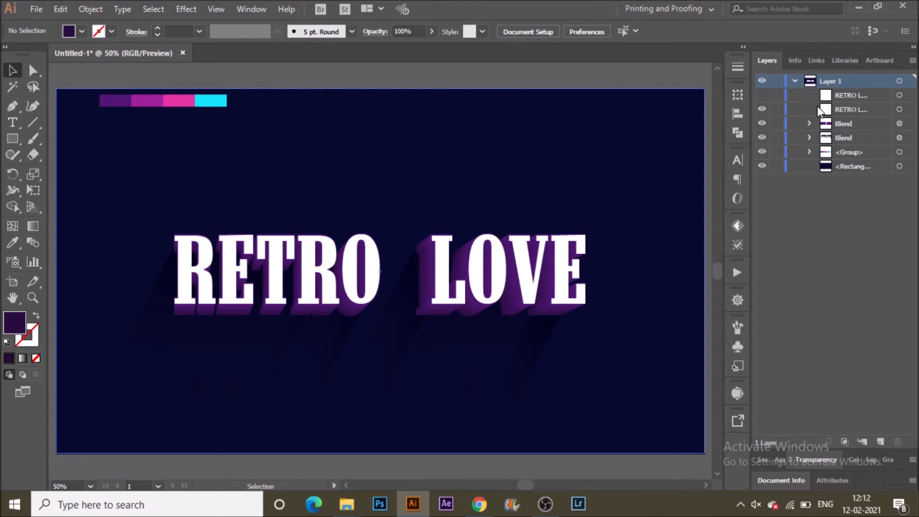
{"action": "left_click", "coordinate": [898, 110]}
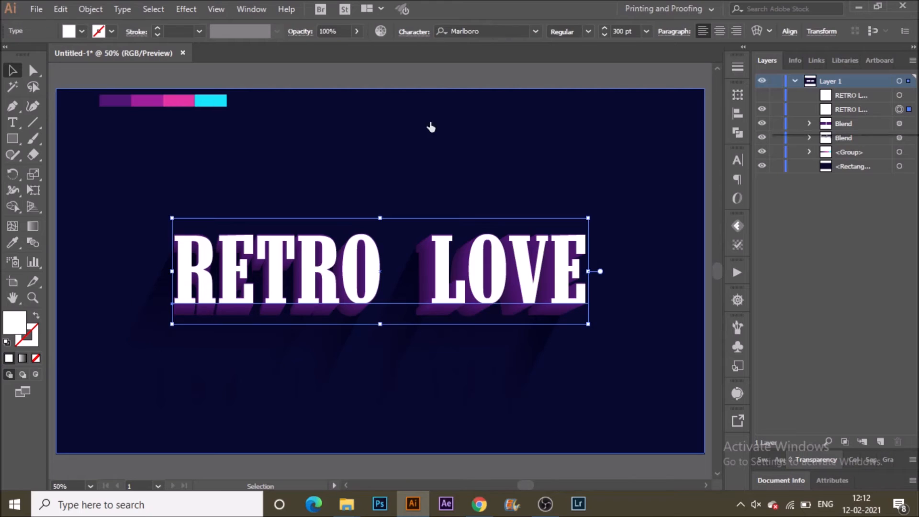
{"action": "key", "text": "i"}
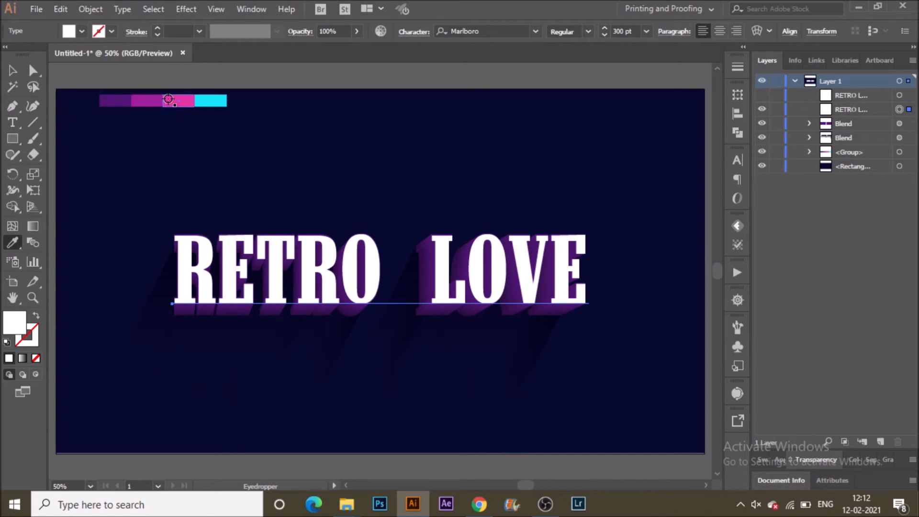
{"action": "left_click", "coordinate": [153, 98]}
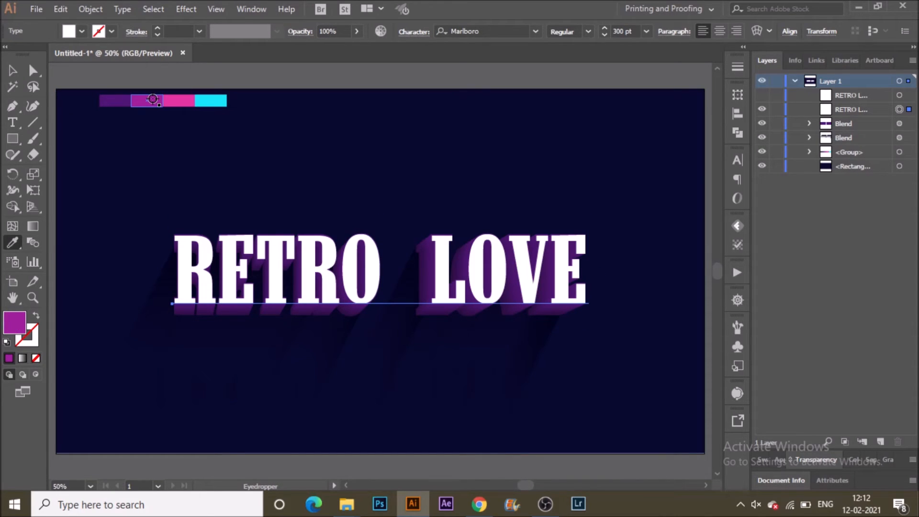
{"action": "left_click", "coordinate": [153, 99]}
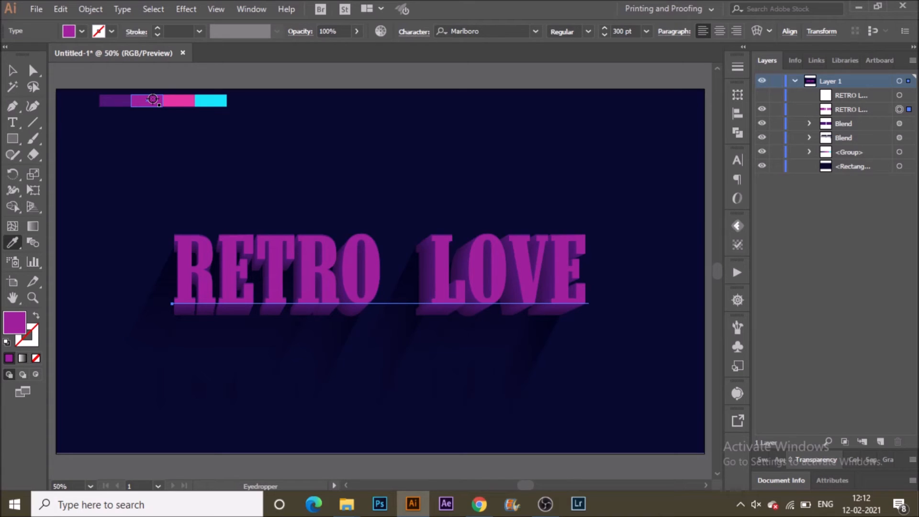
{"action": "key", "text": "v"}
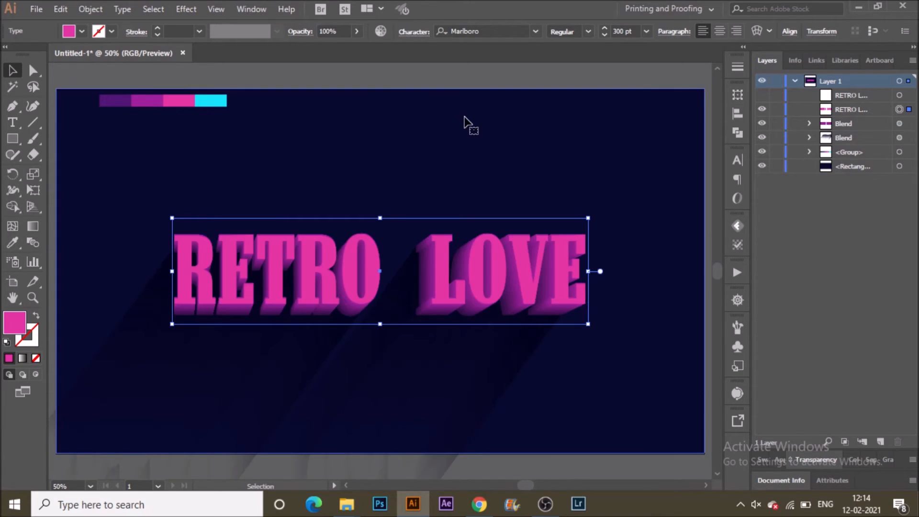
{"action": "left_click", "coordinate": [464, 117]}
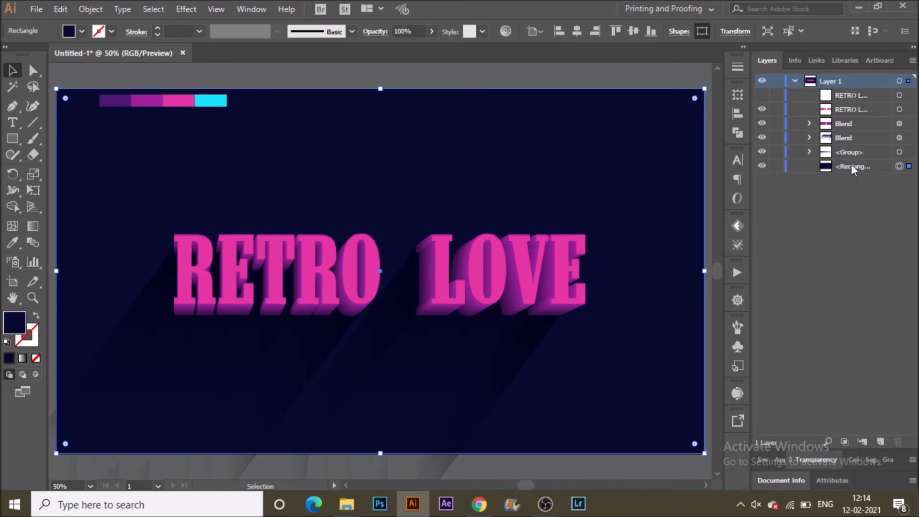
Show the topmost white RETRO LOVE copy and fill it with the cyan sampled from the palette
{"action": "left_click", "coordinate": [762, 94]}
{"action": "left_click", "coordinate": [899, 96]}
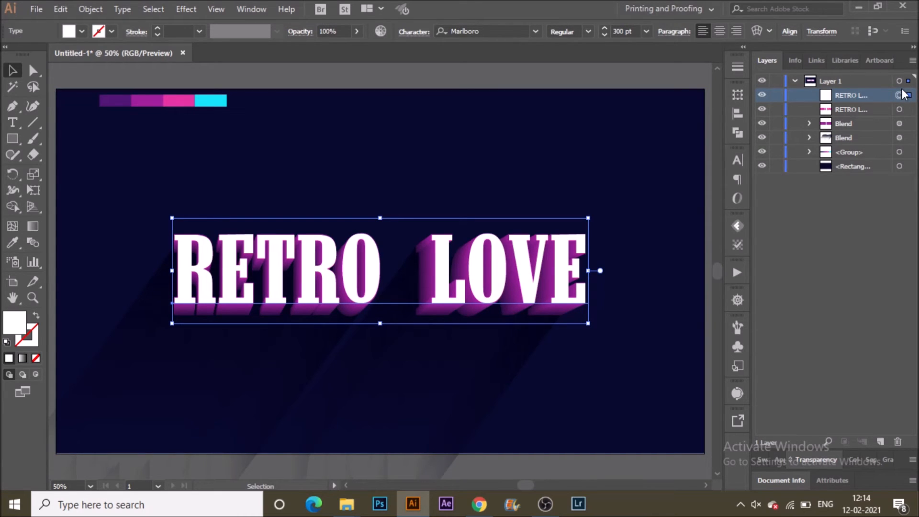
{"action": "key", "text": "ctrl+equal"}
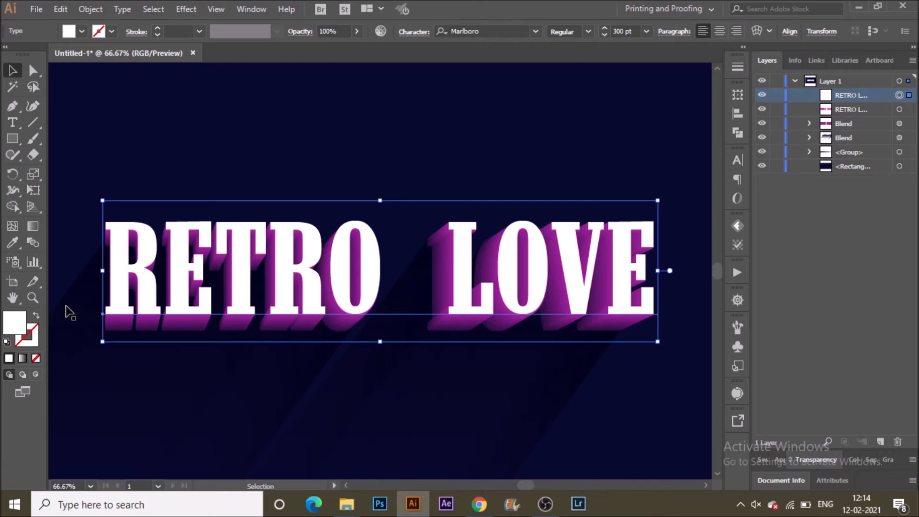
{"action": "scroll", "coordinate": [164, 281], "scroll_direction": "up", "scroll_amount": 5}
{"action": "key", "text": "i"}
{"action": "left_click", "coordinate": [146, 159]}
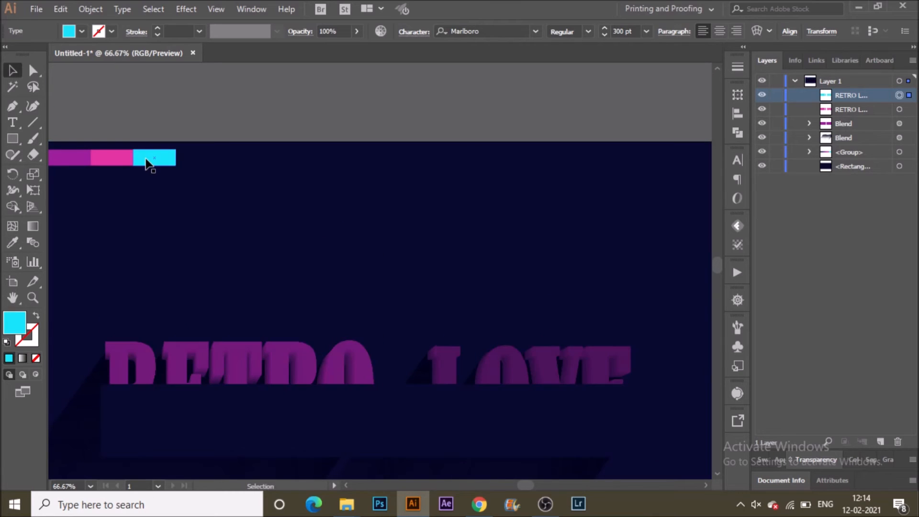
{"action": "key", "text": "v"}
Swap the topmost RETRO LOVE copy's cyan fill to its stroke and set the stroke weight to 6 pt
{"action": "left_click", "coordinate": [36, 316]}
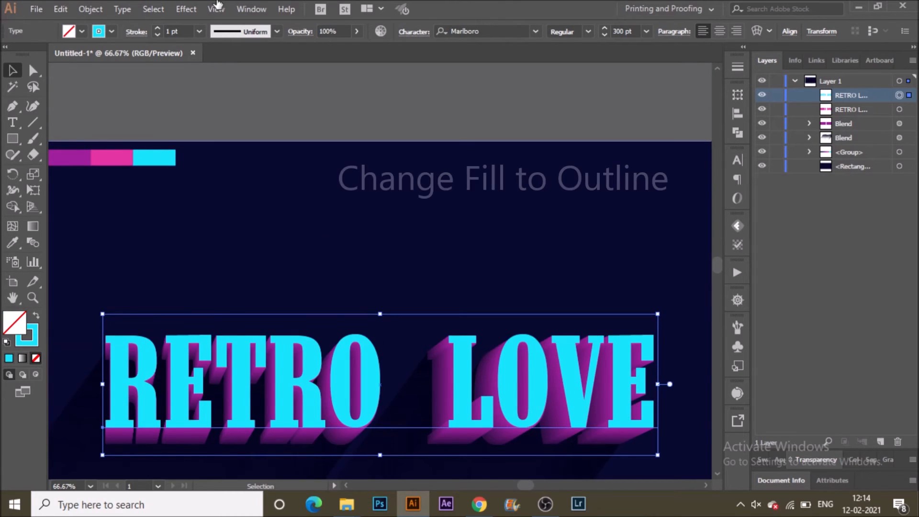
{"action": "left_click", "coordinate": [199, 31]}
{"action": "left_click", "coordinate": [228, 165]}
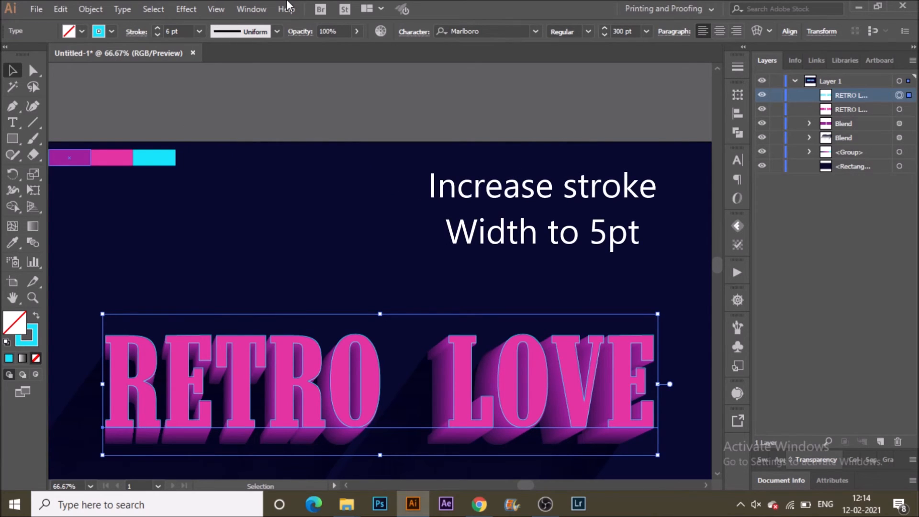
Check the cyan text's stroke alignment options and convert the topmost RETRO LOVE text to outlines
{"action": "left_click", "coordinate": [142, 34]}
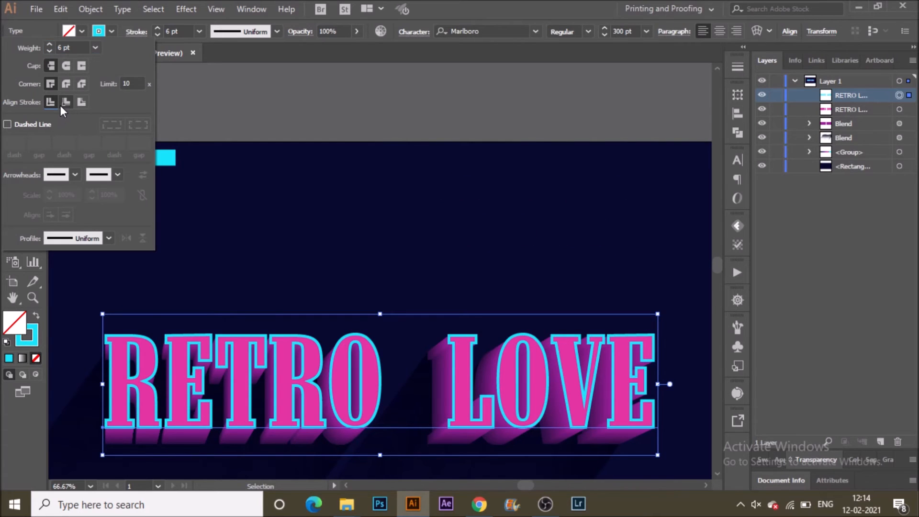
{"action": "left_click", "coordinate": [541, 3]}
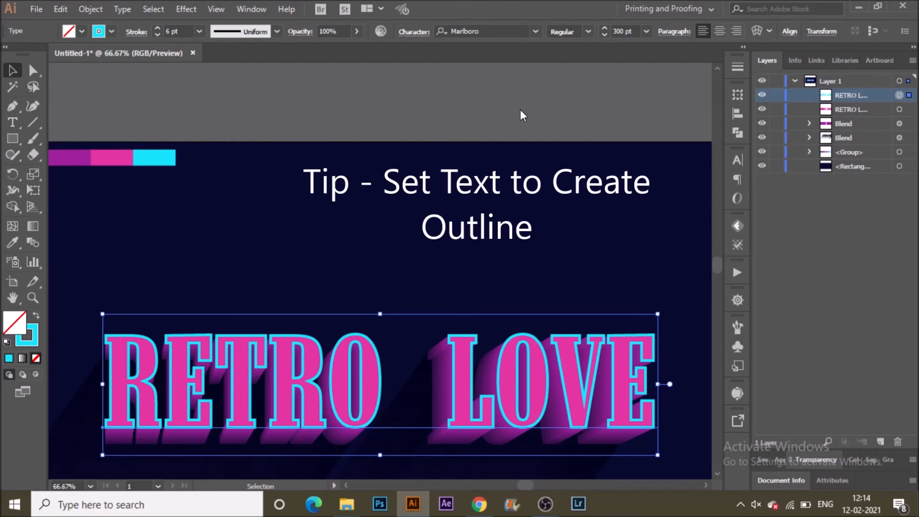
{"action": "key", "text": "shift+ctrl+o"}
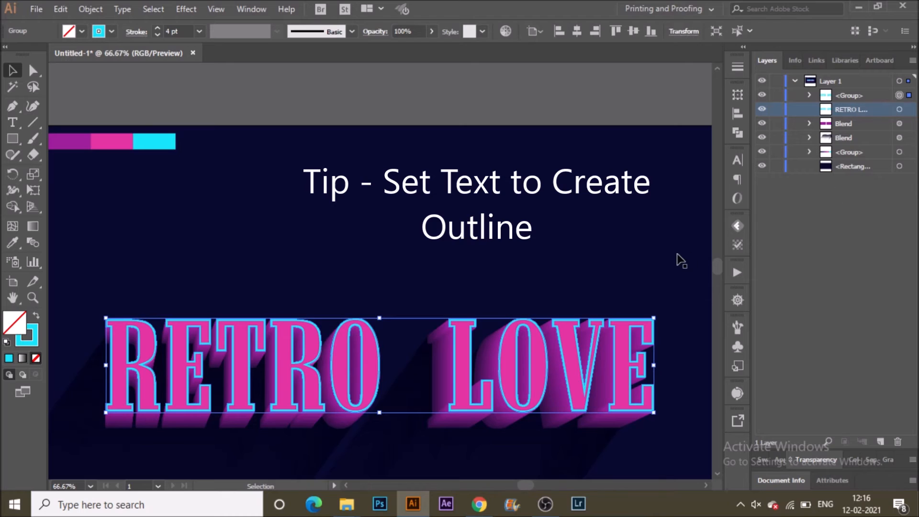
{"action": "left_click", "coordinate": [762, 110]}
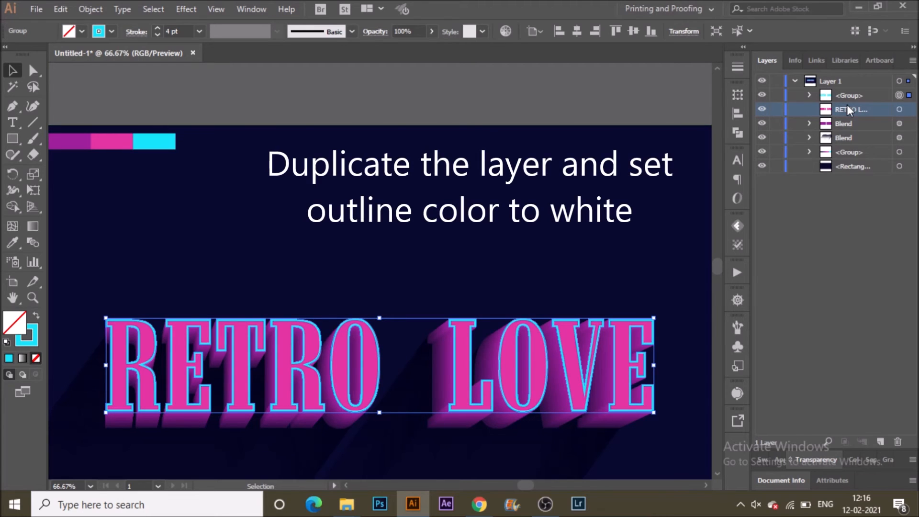
Duplicate the cyan-outlined RETRO LOVE group in place and set the duplicate's stroke colour to white
{"action": "key", "text": "ctrl+c"}
{"action": "key", "text": "ctrl+f"}
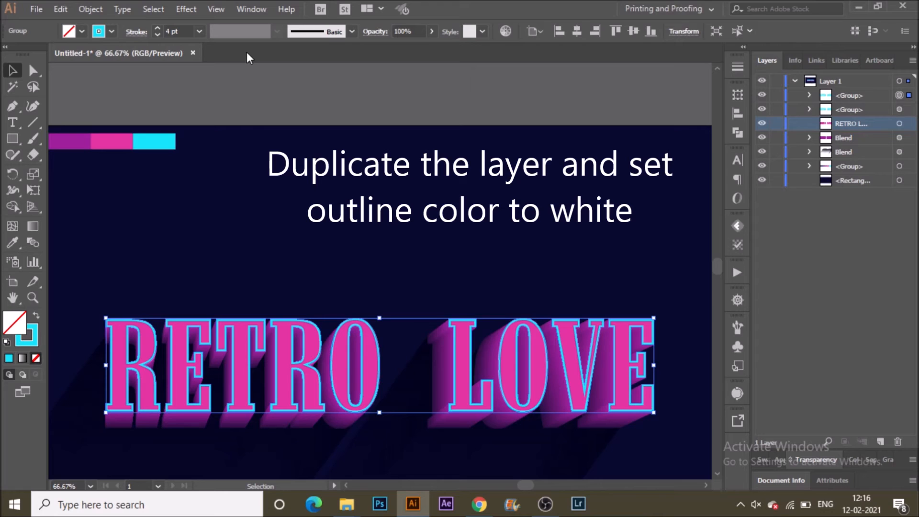
{"action": "left_click", "coordinate": [112, 32]}
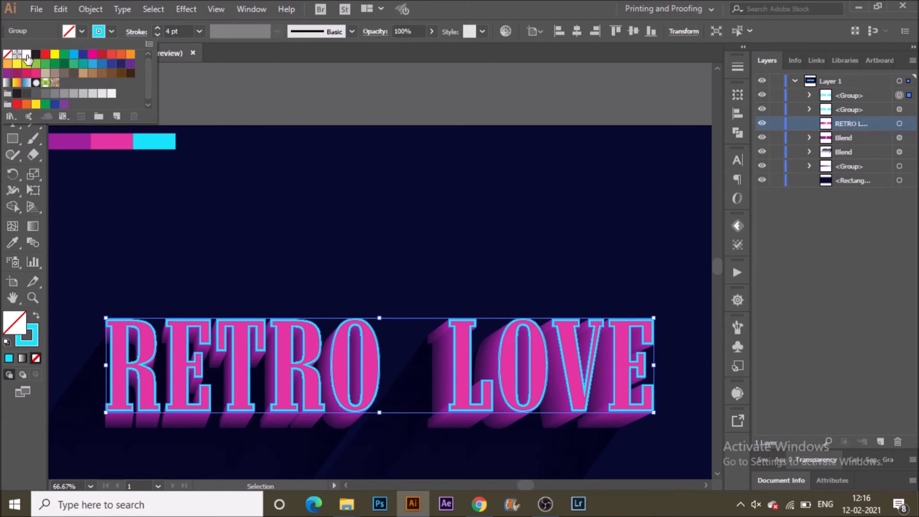
{"action": "left_click", "coordinate": [445, 12]}
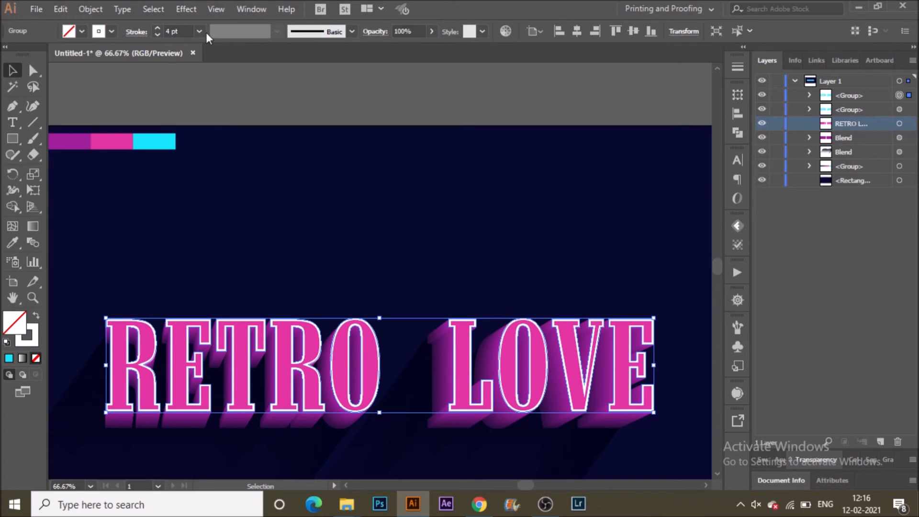
Set the white outline's stroke weight to 2 pt and make it a dashed line with a 12 pt dash
{"action": "left_click", "coordinate": [199, 31]}
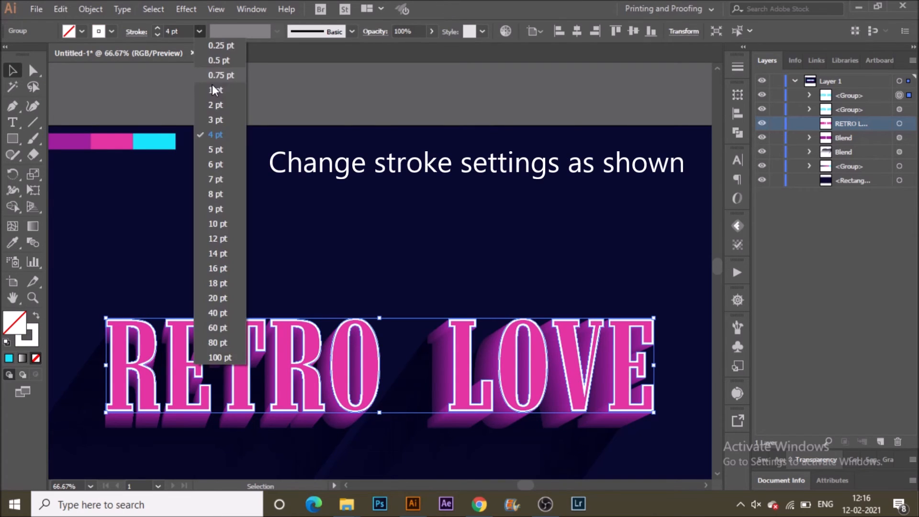
{"action": "left_click", "coordinate": [215, 105]}
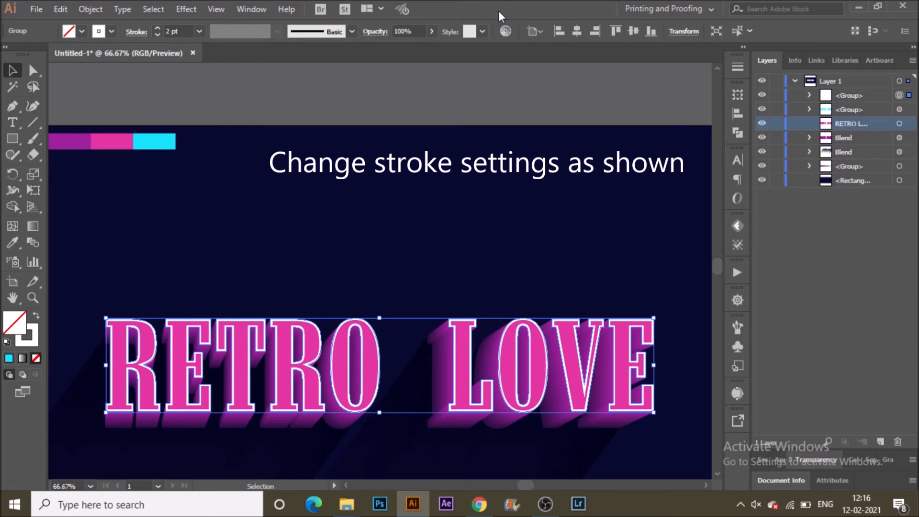
{"action": "left_click", "coordinate": [136, 32]}
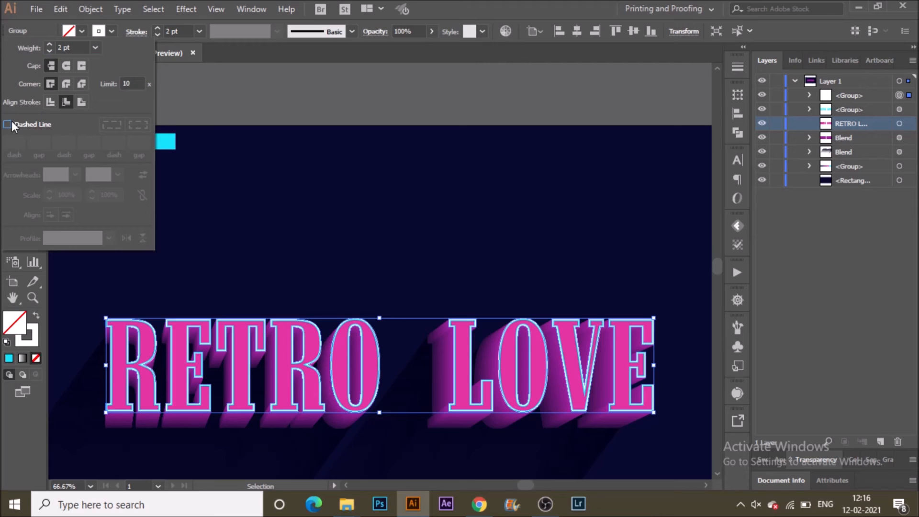
{"action": "left_click", "coordinate": [12, 125]}
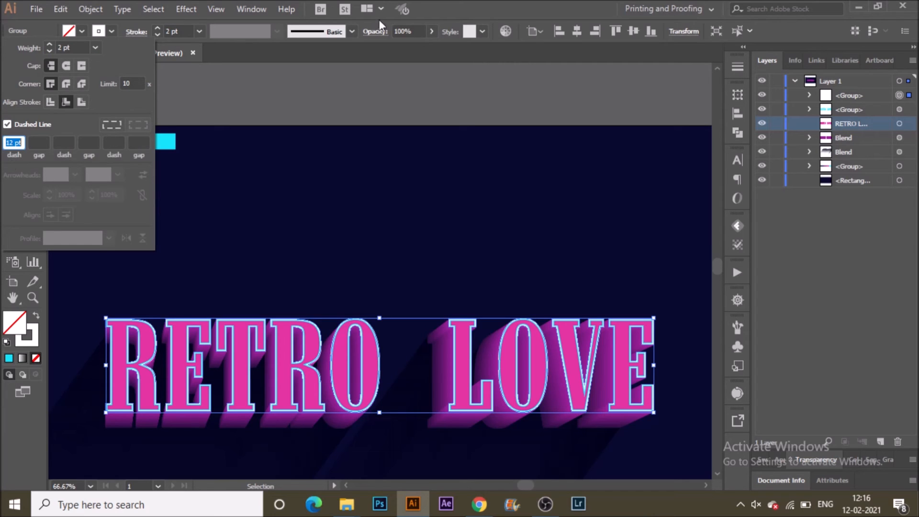
{"action": "key", "text": "Return"}
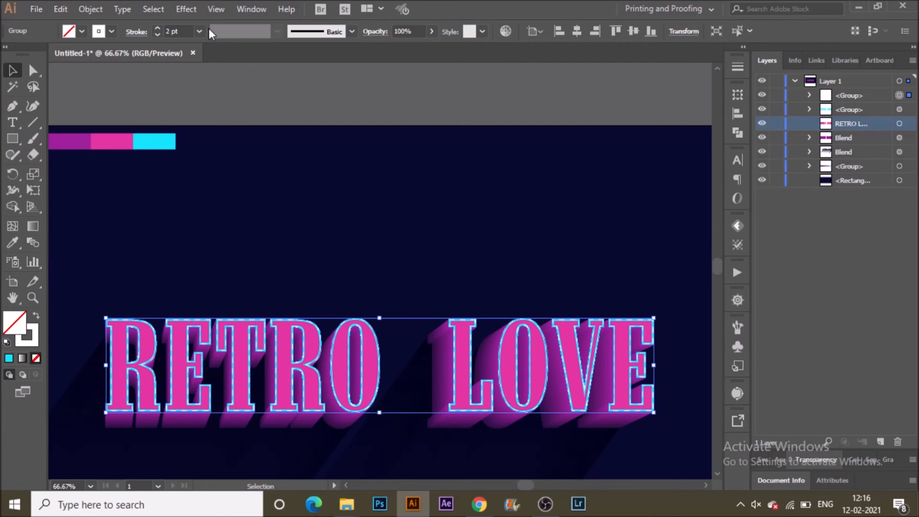
Offset the white dashed RETRO LOVE outline inward by -10 px with Miter joins and a miter limit of 4
{"action": "left_click", "coordinate": [91, 9]}
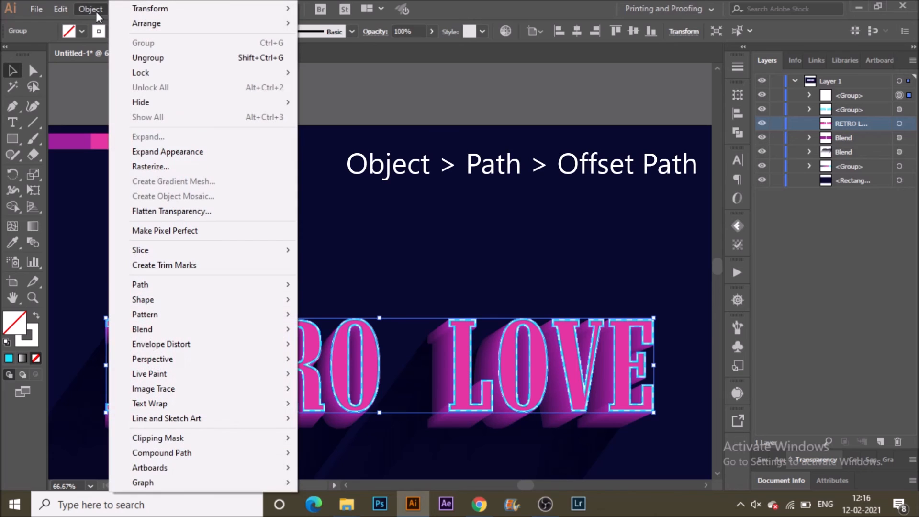
{"action": "mouse_move", "coordinate": [268, 287]}
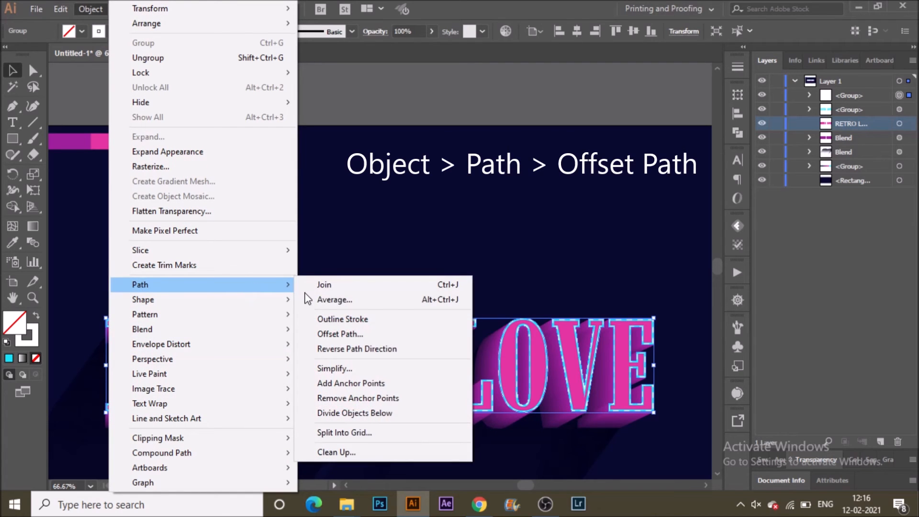
{"action": "left_click", "coordinate": [353, 334]}
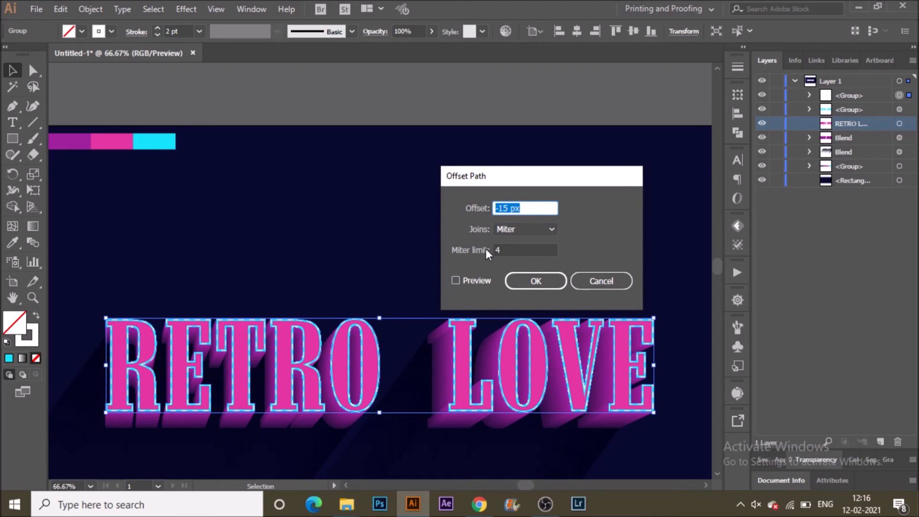
{"action": "type", "text": "-10"}
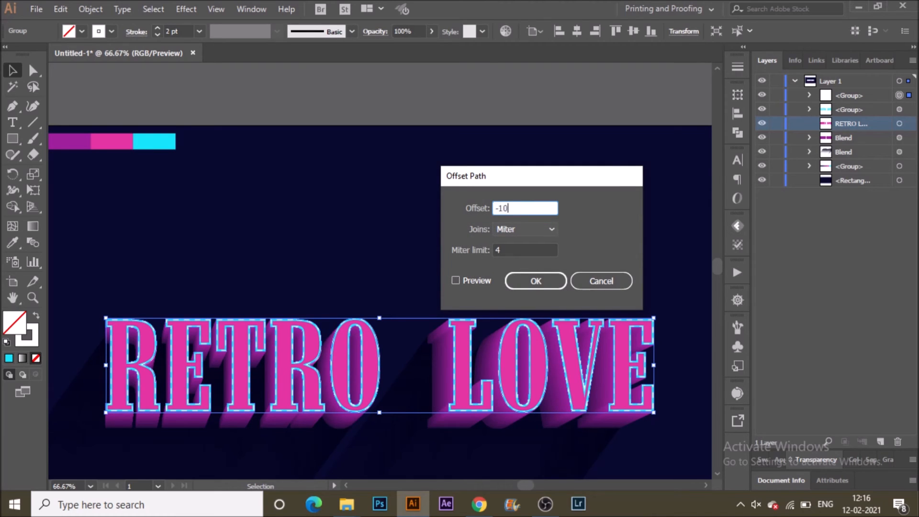
{"action": "left_click", "coordinate": [456, 283]}
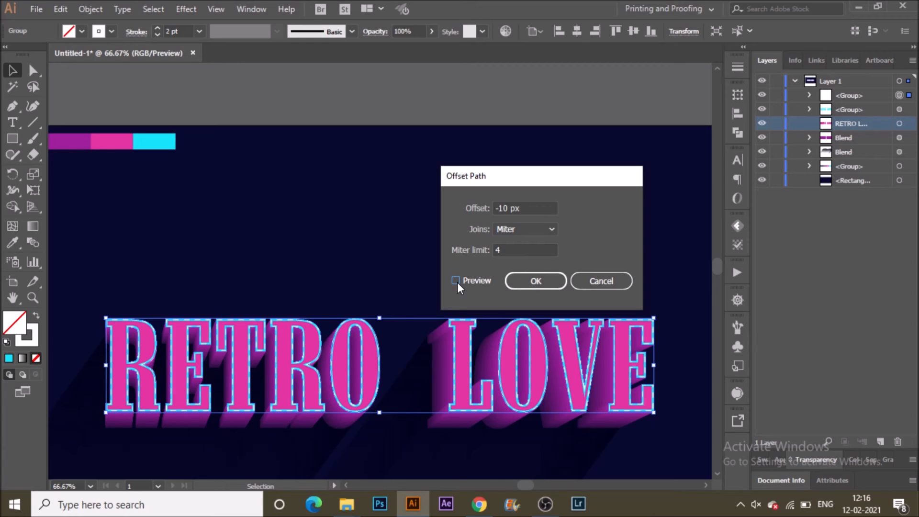
{"action": "left_click", "coordinate": [456, 282]}
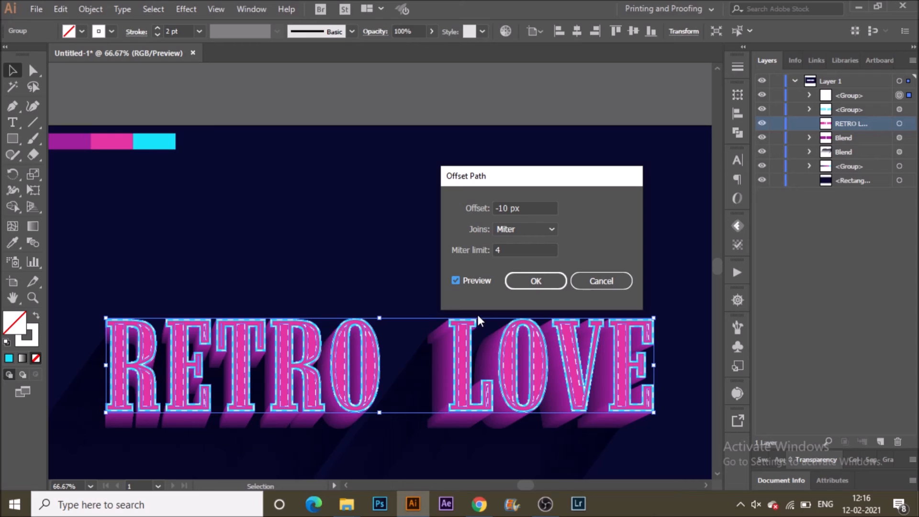
{"action": "left_click", "coordinate": [542, 289]}
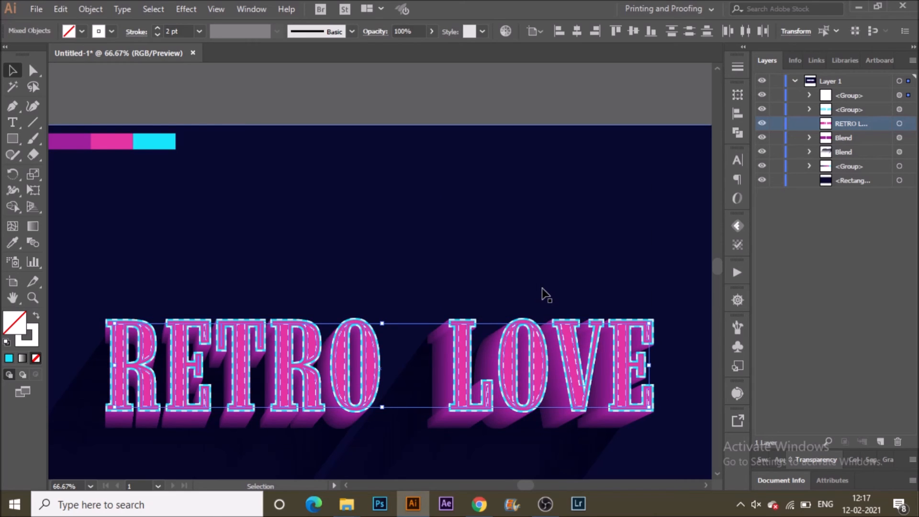
Offset the inner white dashed paths again by -5 px, keeping Miter joins and the miter limit of 4
{"action": "key", "text": "a"}
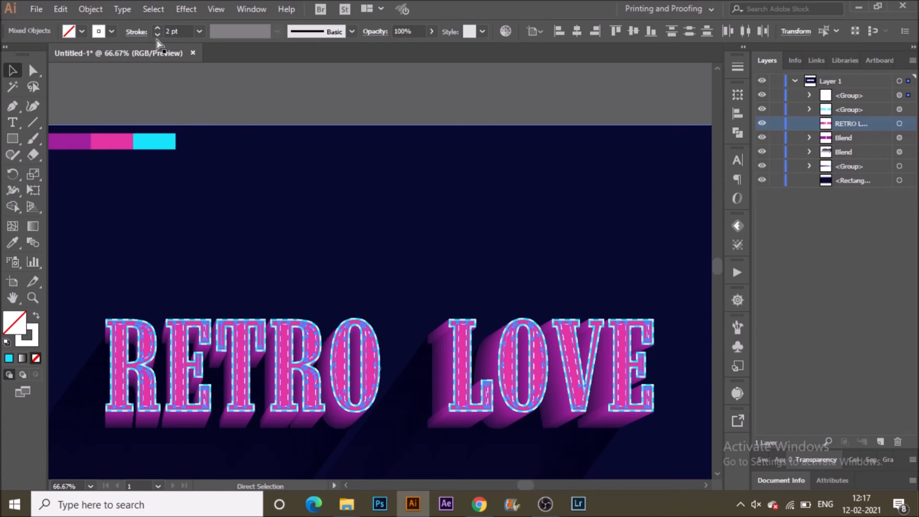
{"action": "left_click", "coordinate": [91, 9]}
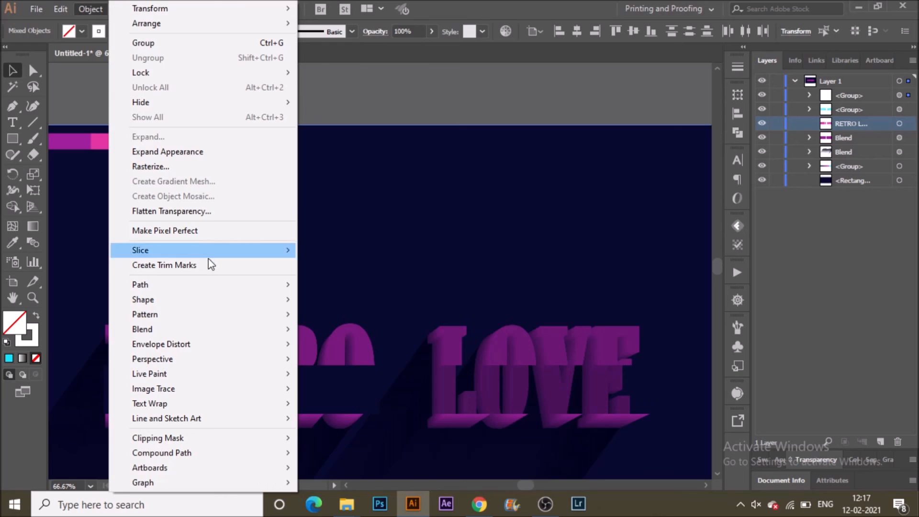
{"action": "mouse_move", "coordinate": [233, 315]}
{"action": "mouse_move", "coordinate": [263, 284]}
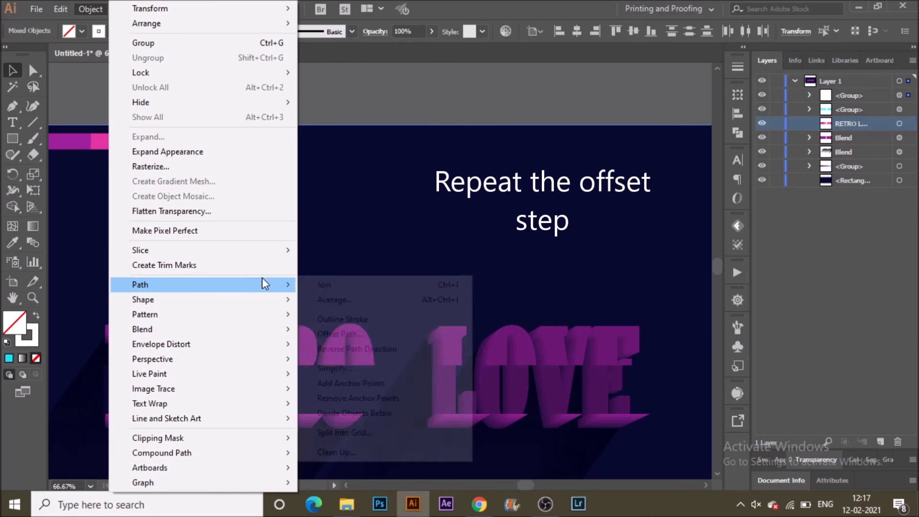
{"action": "left_click", "coordinate": [376, 336]}
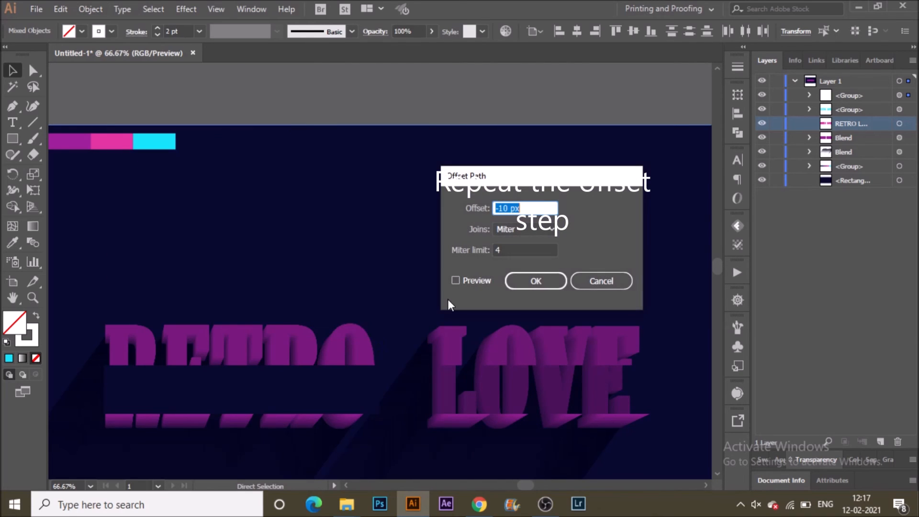
{"action": "left_click", "coordinate": [485, 279]}
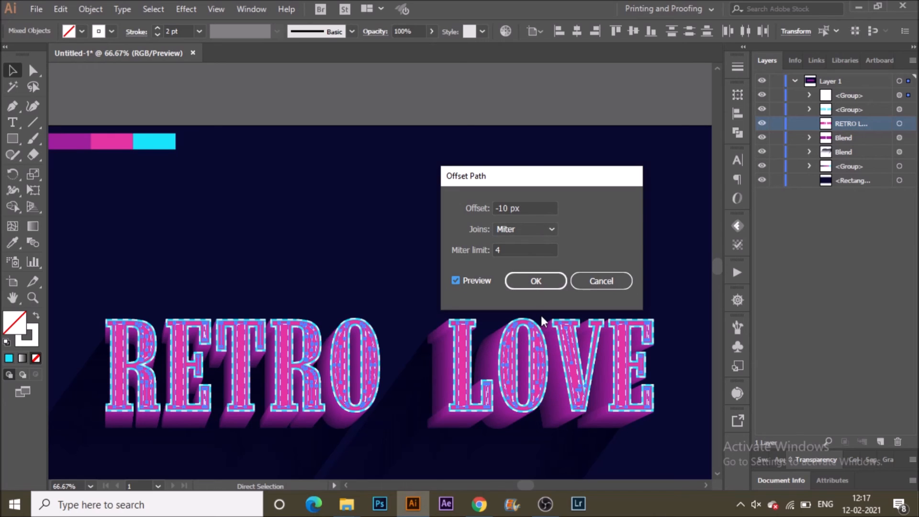
{"action": "left_click", "coordinate": [500, 208]}
{"action": "type", "text": "-5"}
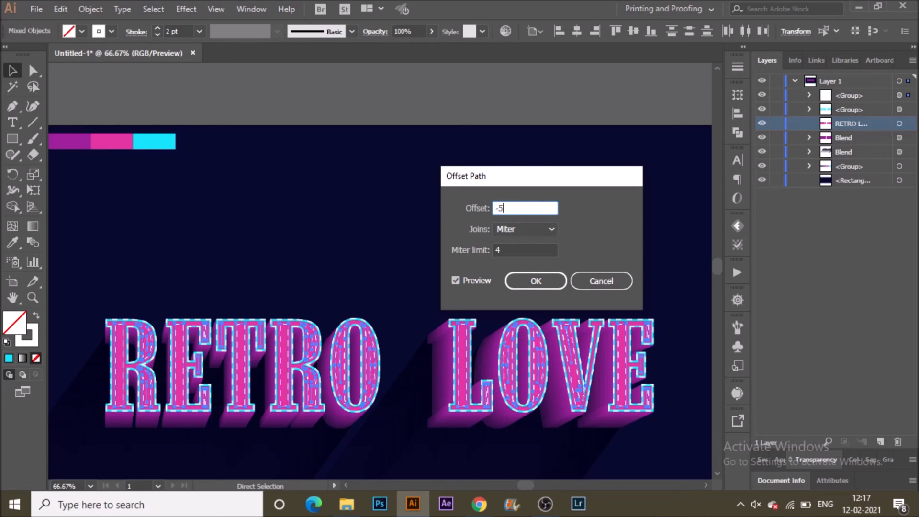
{"action": "left_click", "coordinate": [502, 250]}
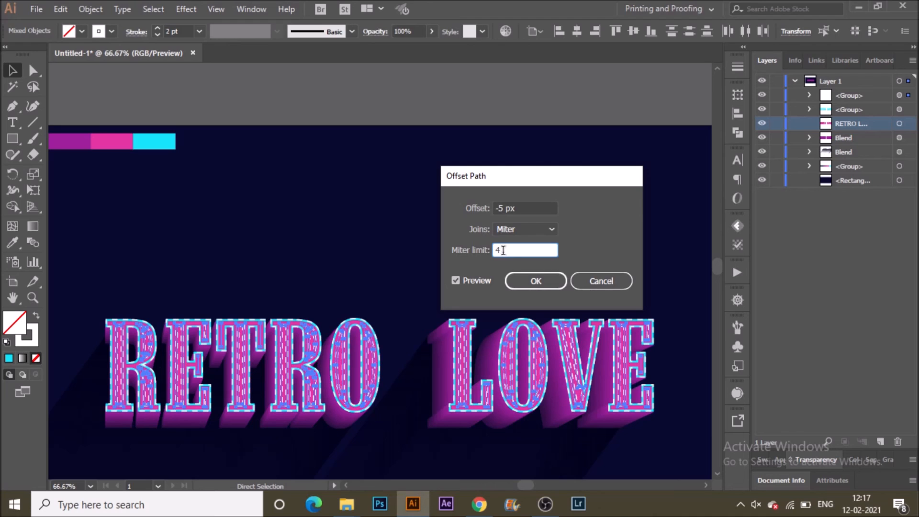
{"action": "left_click", "coordinate": [523, 285]}
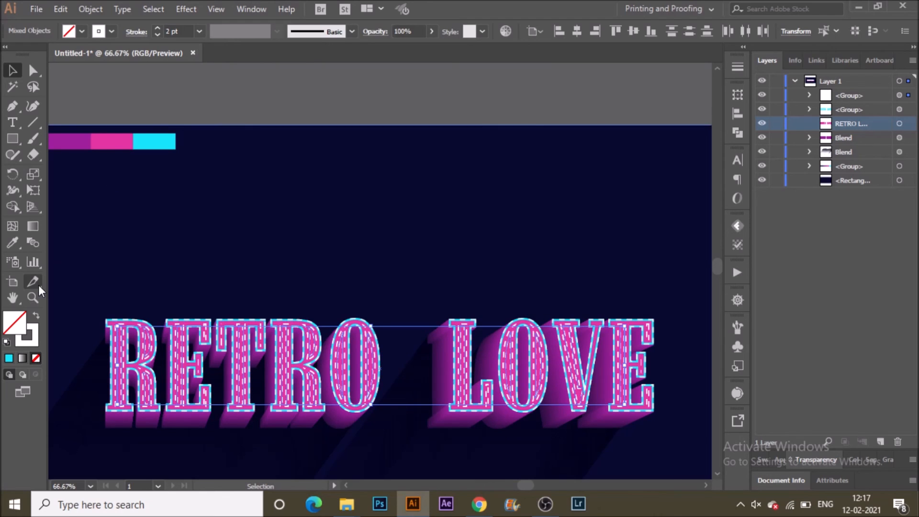
Swap the innermost paths' white stroke to a fill, lower their opacity to 43%, and deselect them
{"action": "left_click", "coordinate": [36, 317]}
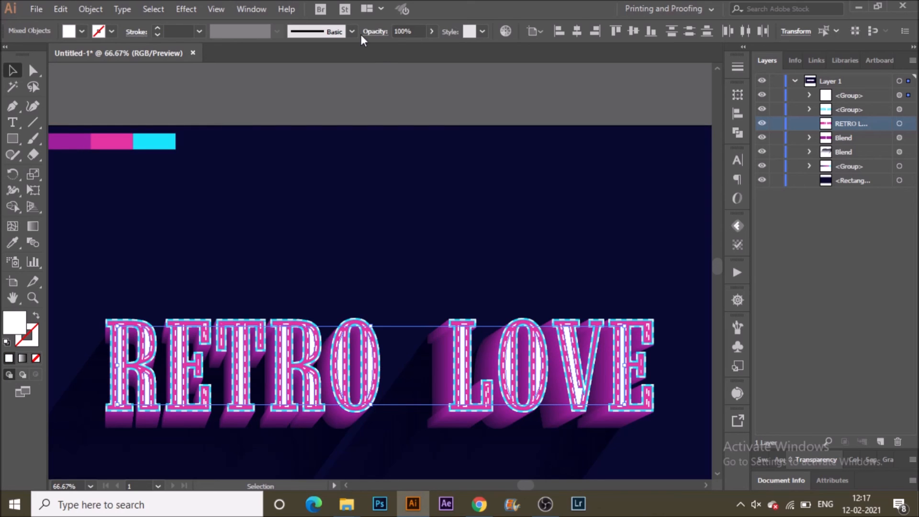
{"action": "left_click", "coordinate": [431, 31]}
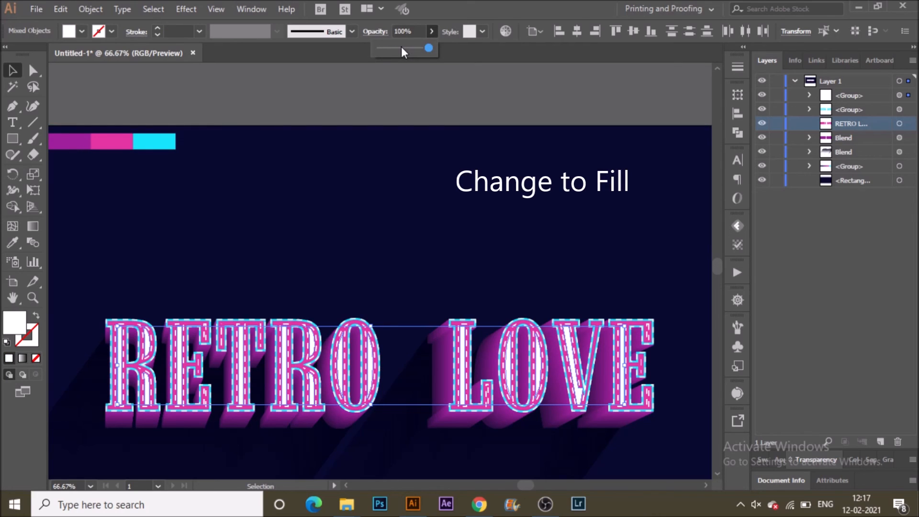
{"action": "left_click", "coordinate": [401, 47]}
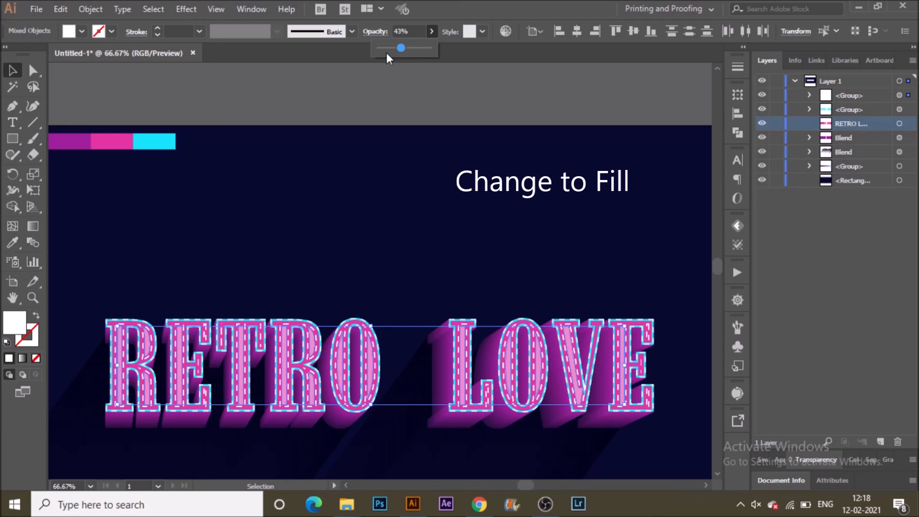
{"action": "left_click", "coordinate": [484, 6]}
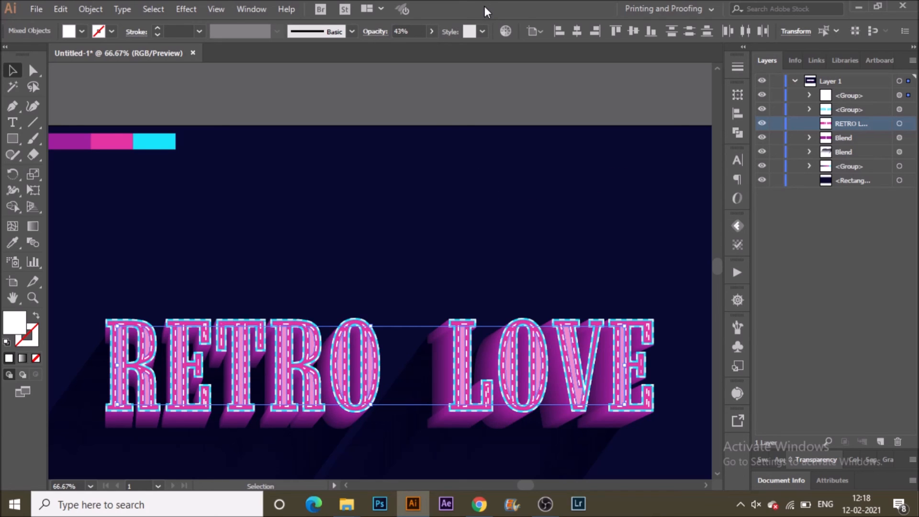
{"action": "left_click", "coordinate": [440, 108]}
{"action": "key", "text": "a"}
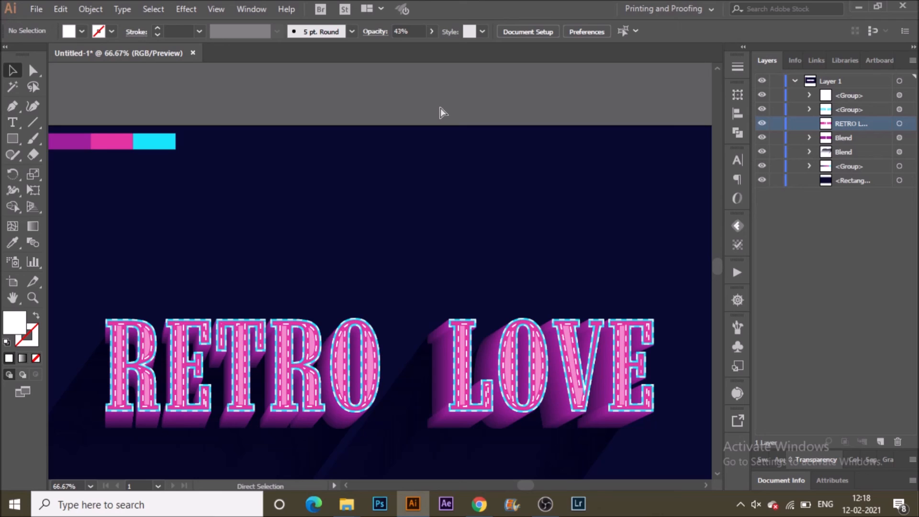
{"action": "key", "text": "ctrl+minus"}
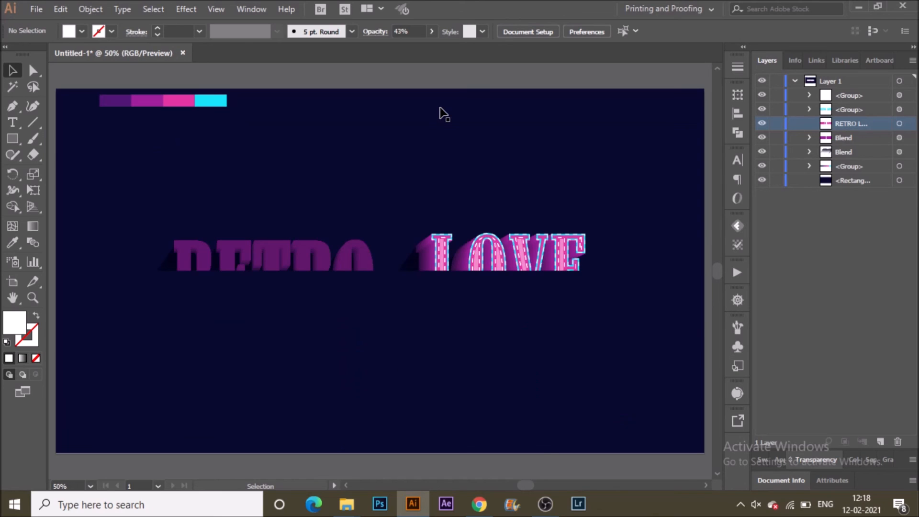